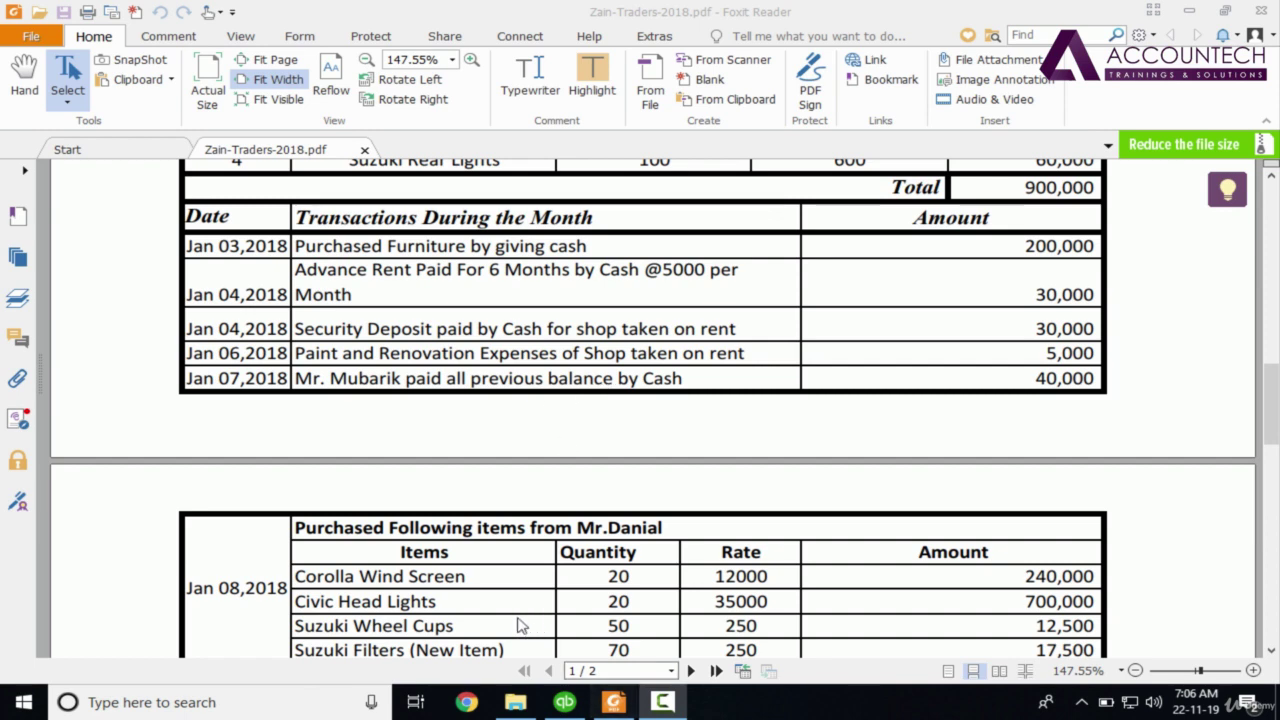
Switch to QuickBooks and look at the blank Customer Payment and Make Deposits forms
{"action": "left_click", "coordinate": [566, 702]}
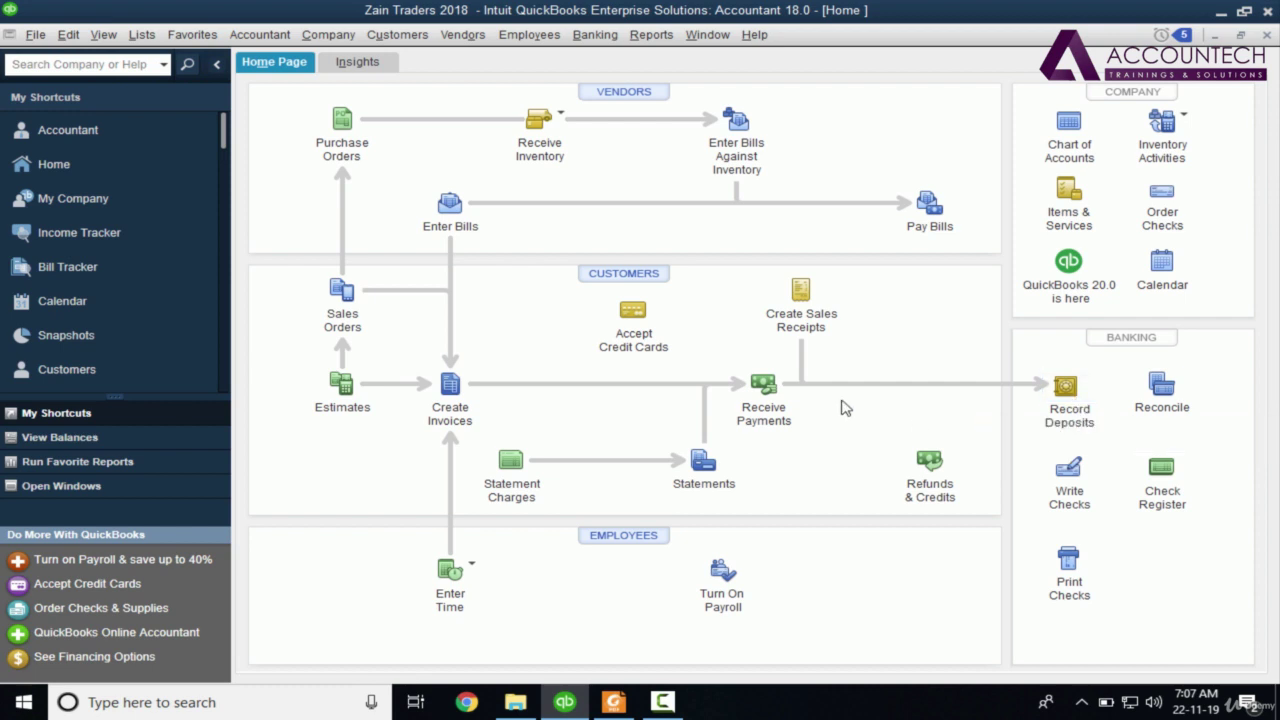
{"action": "left_click", "coordinate": [760, 403]}
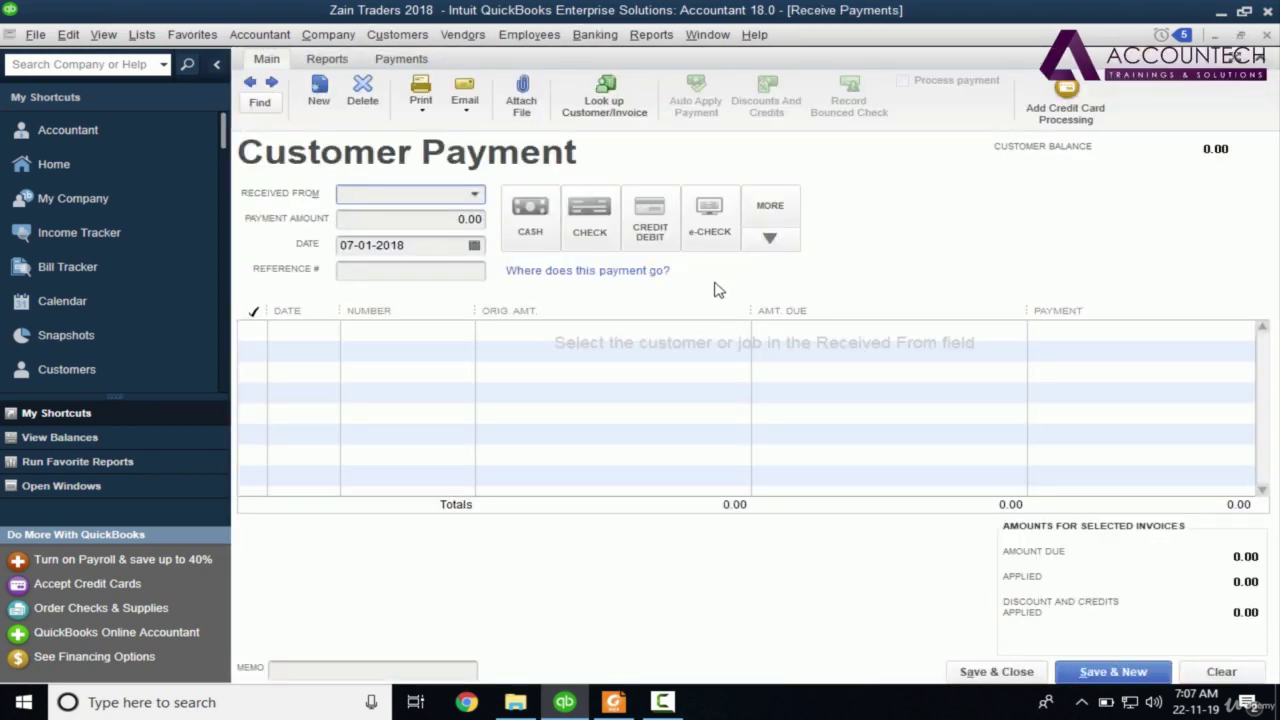
{"action": "key", "text": "Escape"}
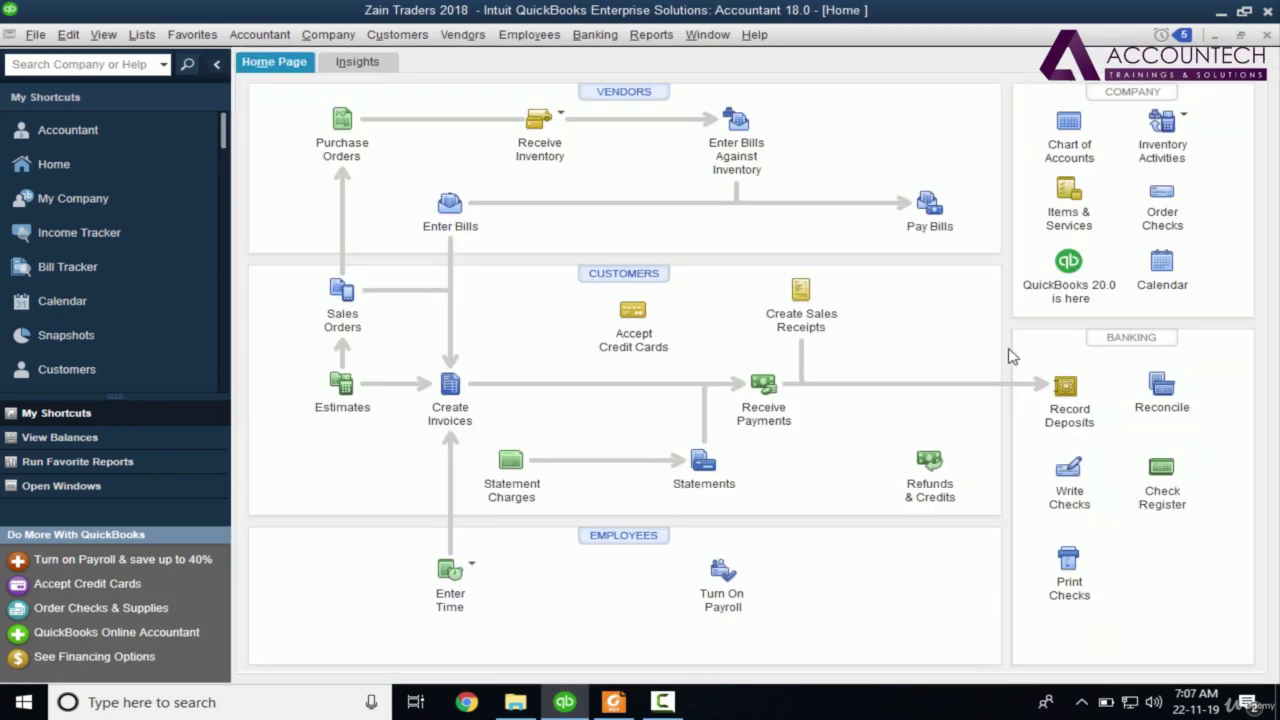
{"action": "left_click", "coordinate": [1065, 390]}
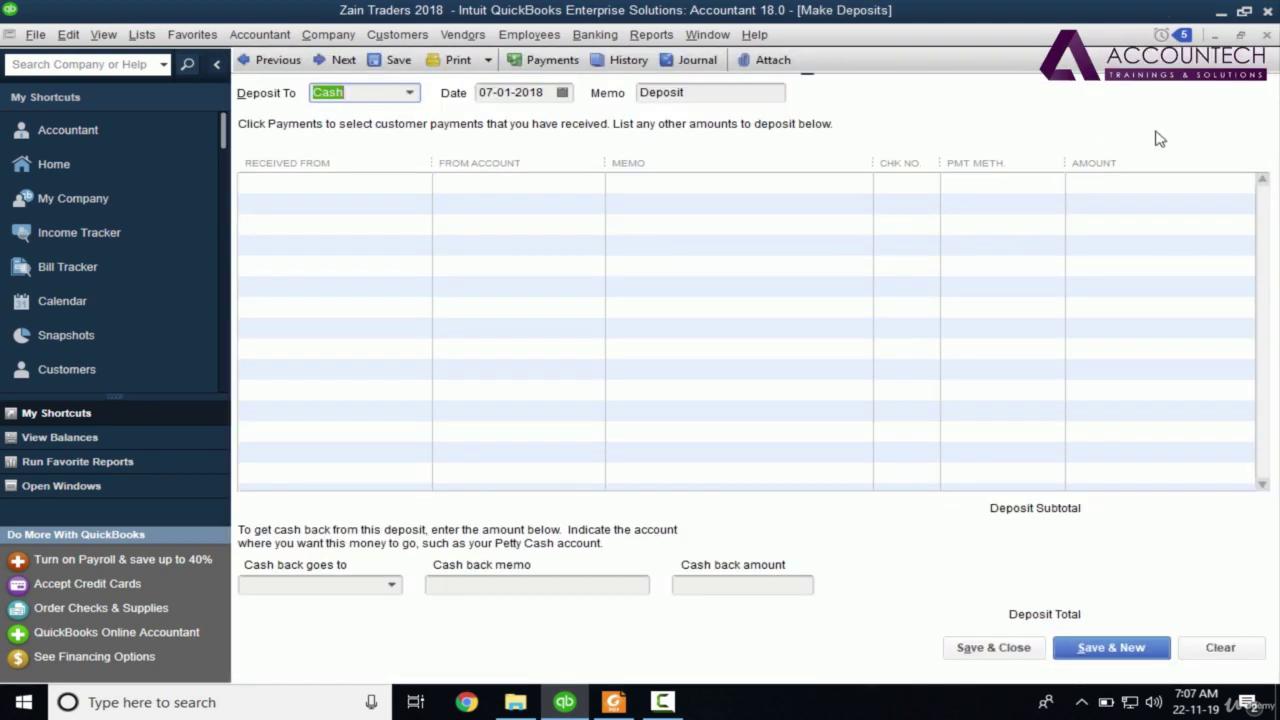
{"action": "left_click", "coordinate": [1266, 36]}
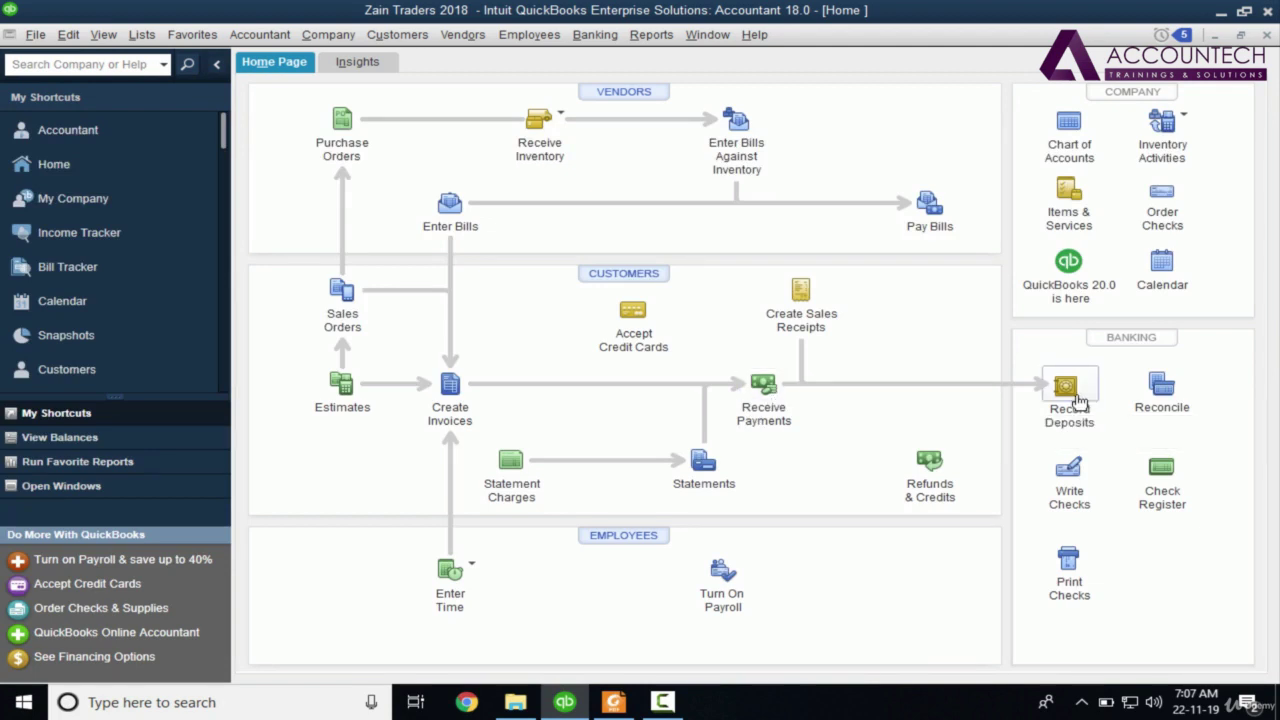
Find the previously recorded deposit dated 07-01-2018 in Make Deposits and delete it
{"action": "left_click", "coordinate": [1066, 390]}
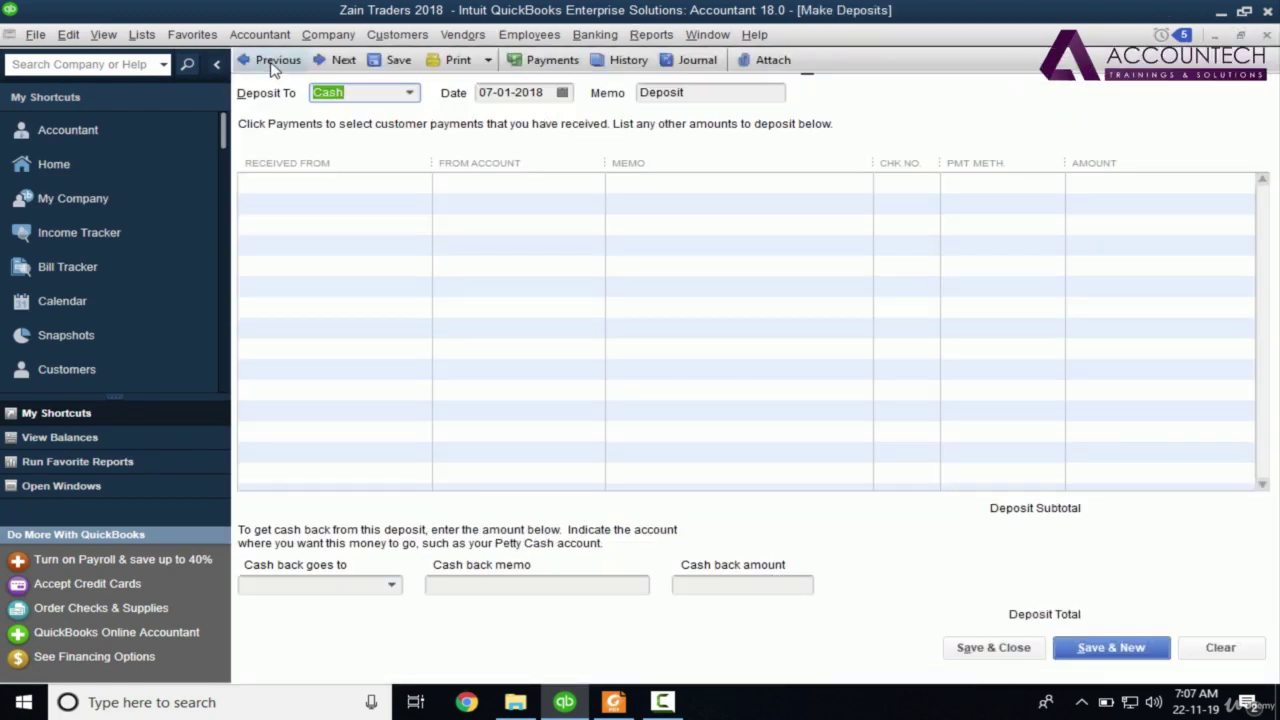
{"action": "left_click", "coordinate": [272, 62]}
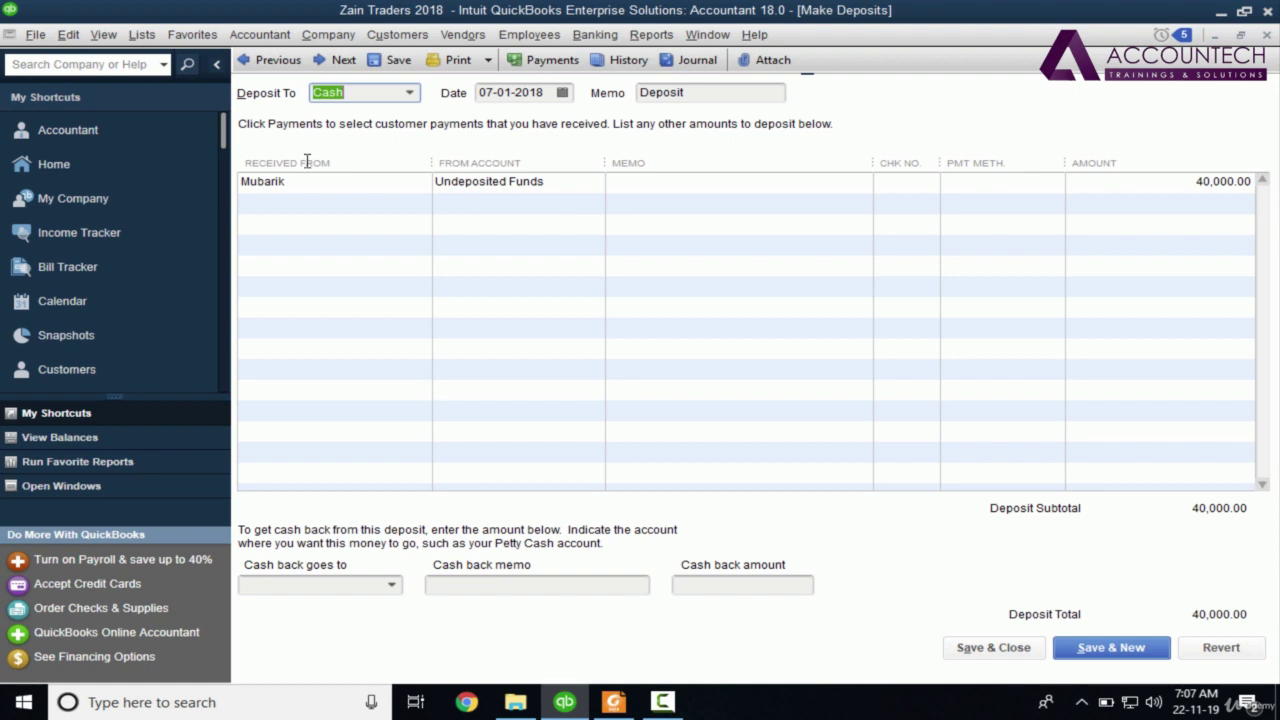
{"action": "left_click", "coordinate": [66, 34]}
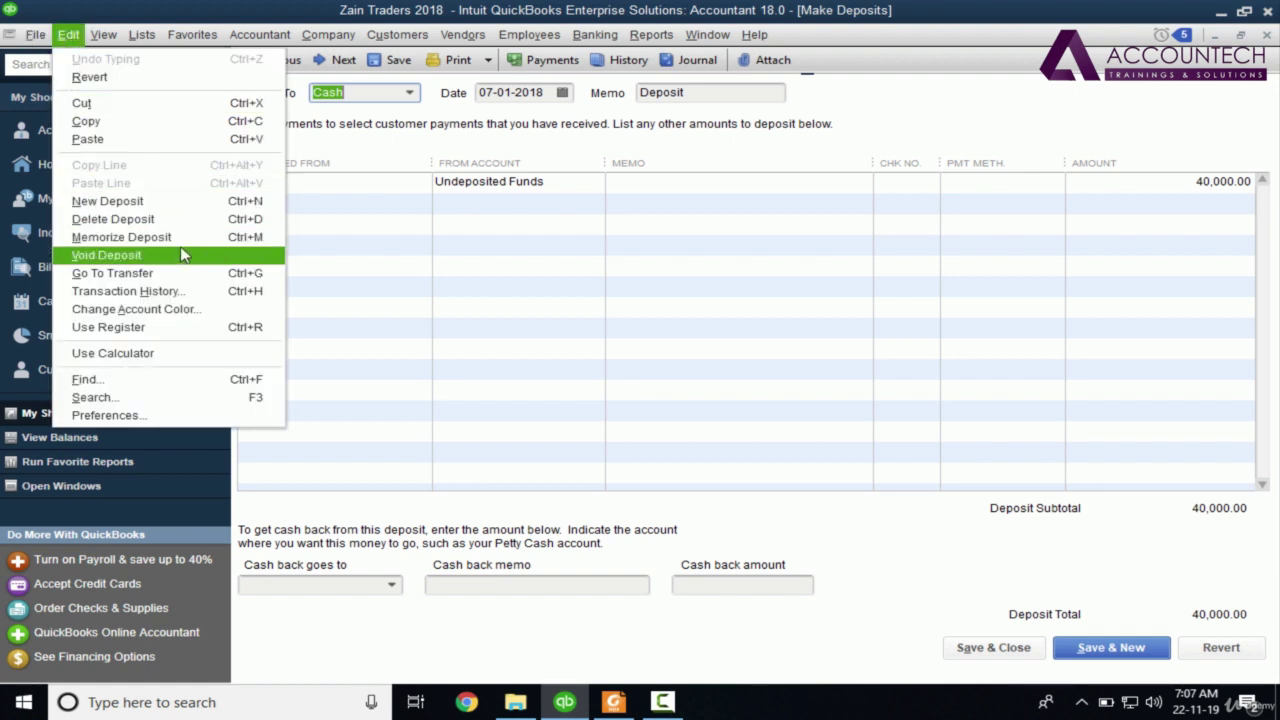
{"action": "left_click", "coordinate": [257, 224]}
{"action": "left_click", "coordinate": [594, 240]}
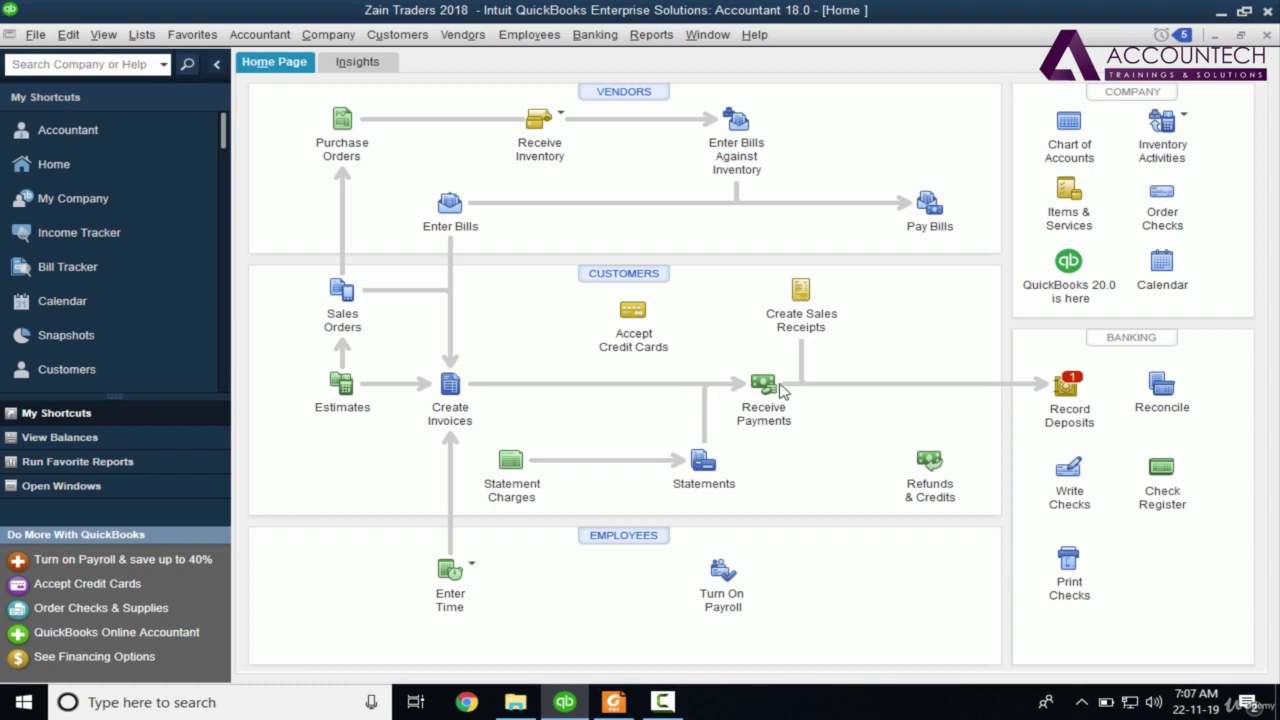
Delete the customer's recorded payment dated 07-01-2018 and check the blank Customer Payment form
{"action": "left_click", "coordinate": [771, 392]}
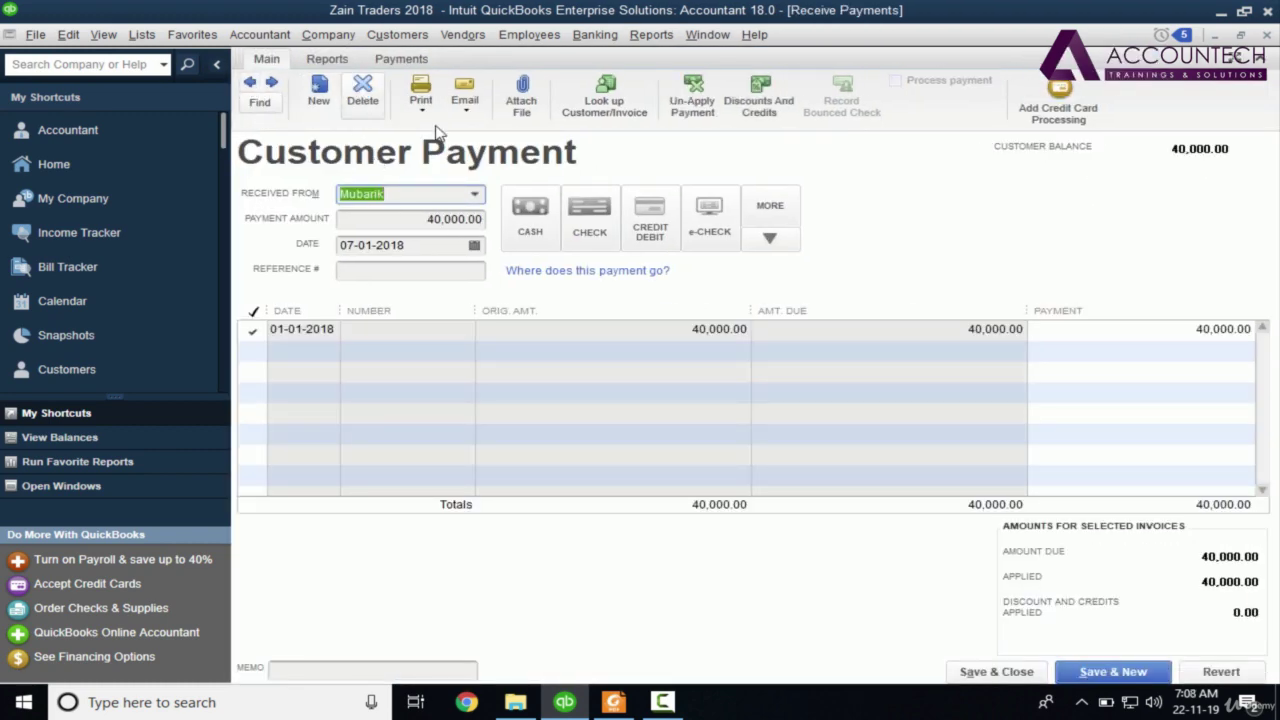
{"action": "left_click", "coordinate": [364, 94]}
{"action": "left_click", "coordinate": [593, 258]}
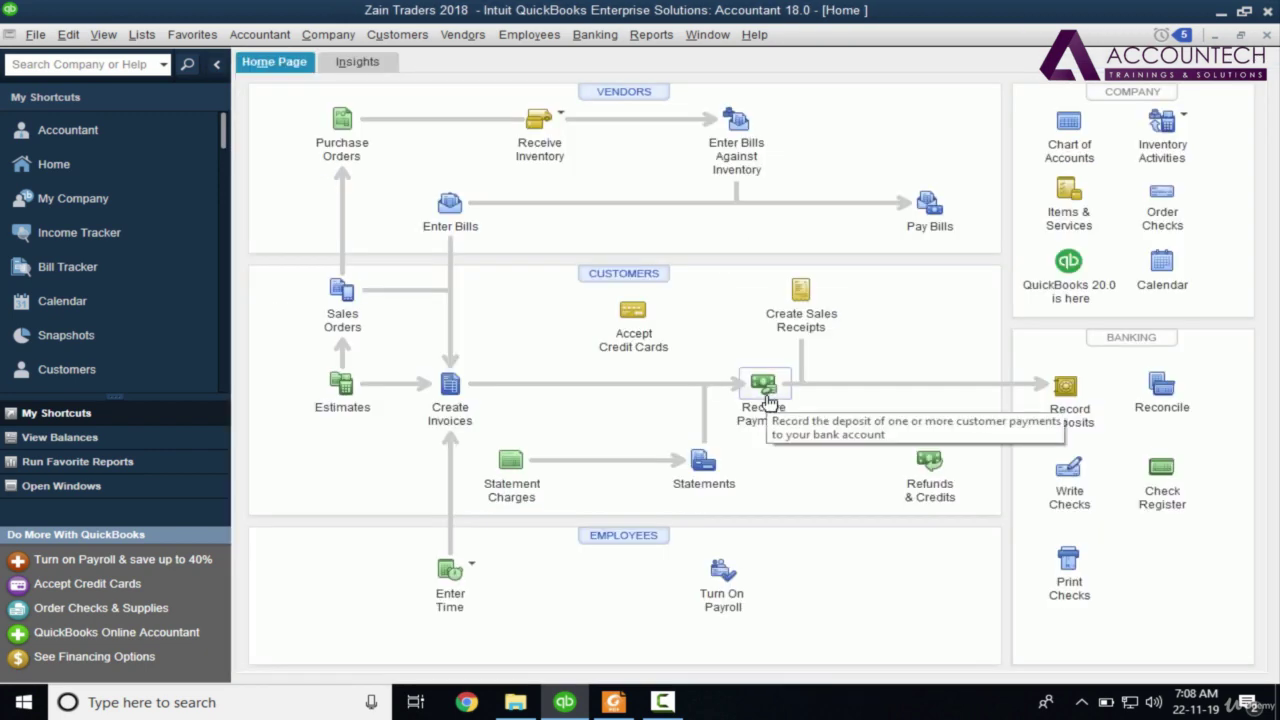
{"action": "left_click", "coordinate": [765, 392]}
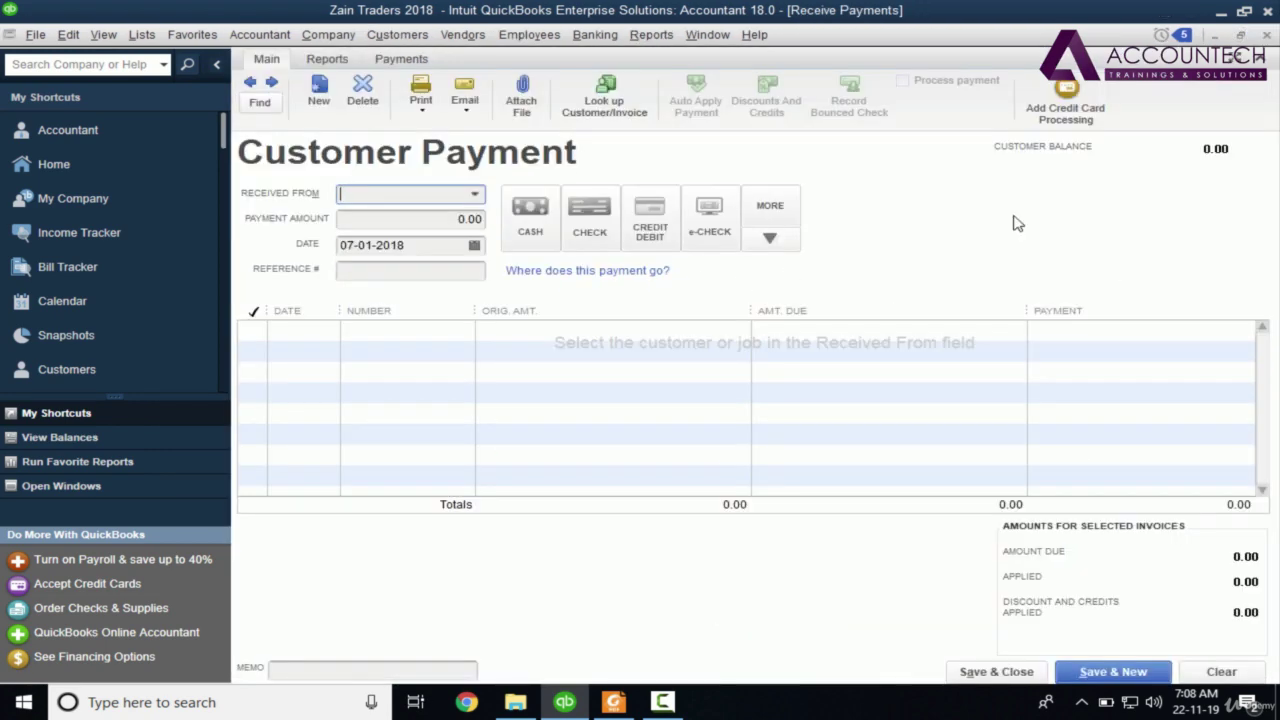
{"action": "left_click", "coordinate": [1267, 35]}
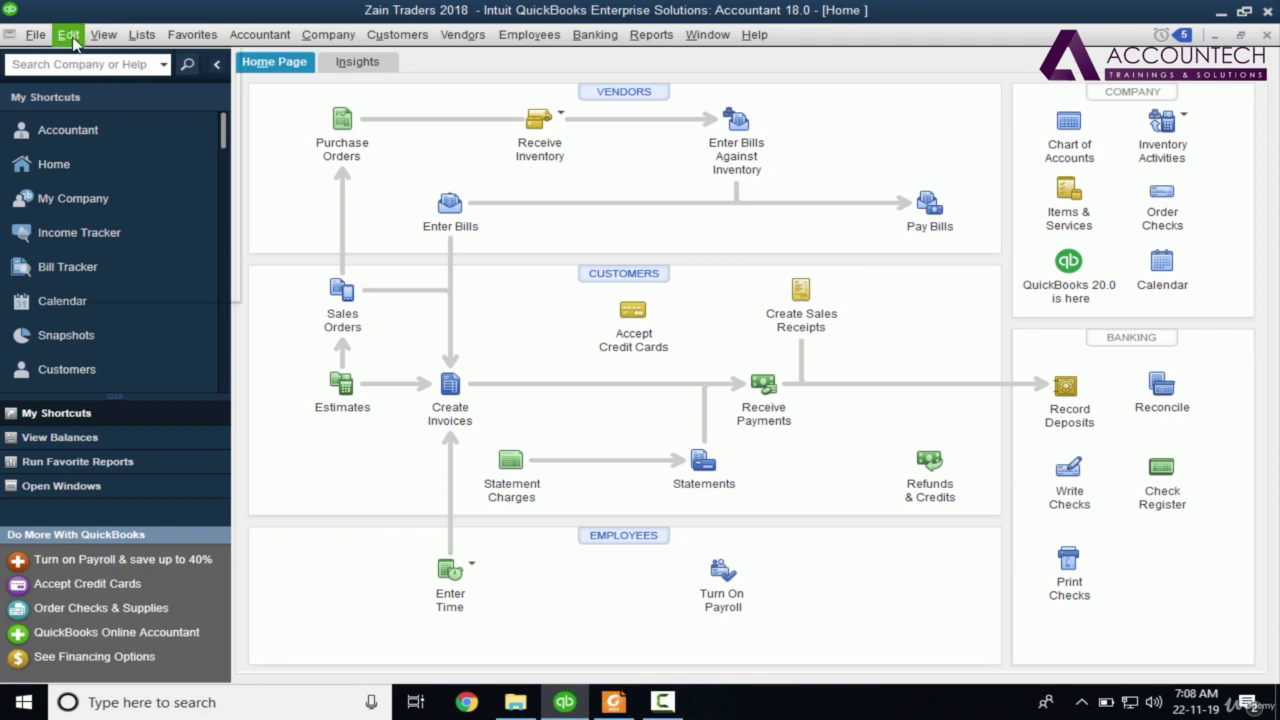
Turn off using Undeposited Funds as the default deposit-to account in the company's Payments preferences, and reopen the home page
{"action": "left_click", "coordinate": [70, 36]}
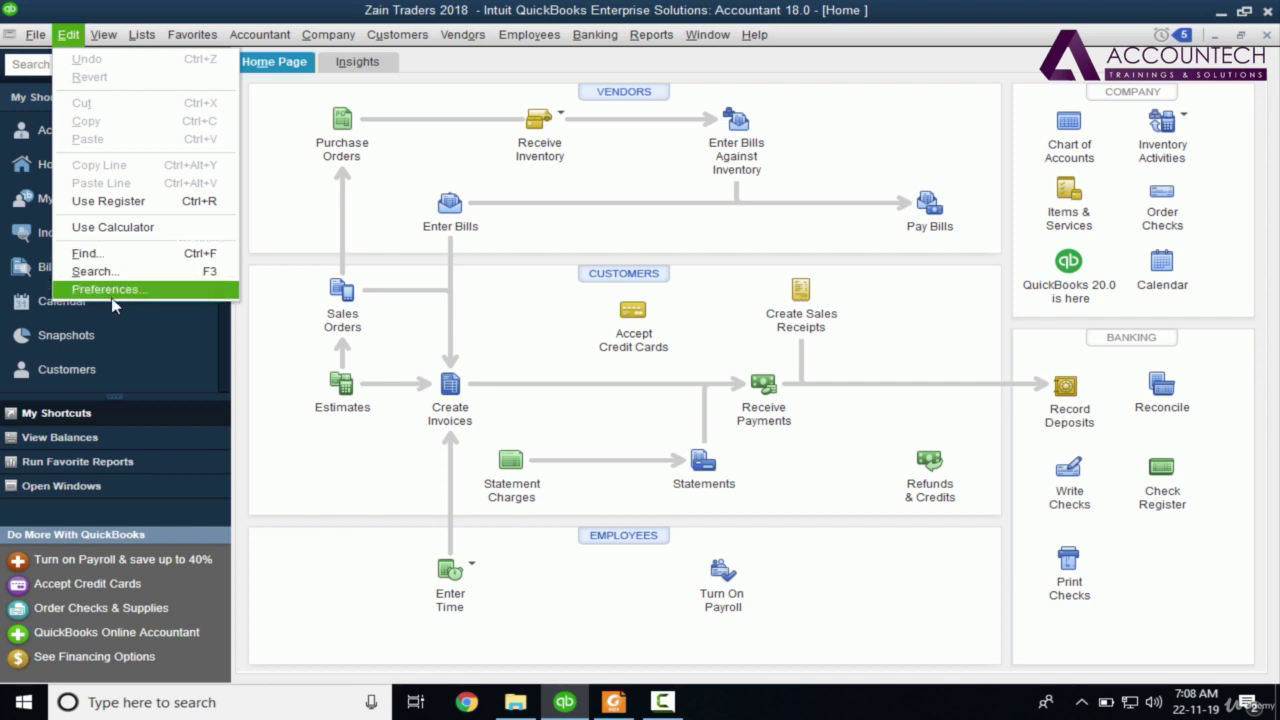
{"action": "double_click", "coordinate": [80, 37]}
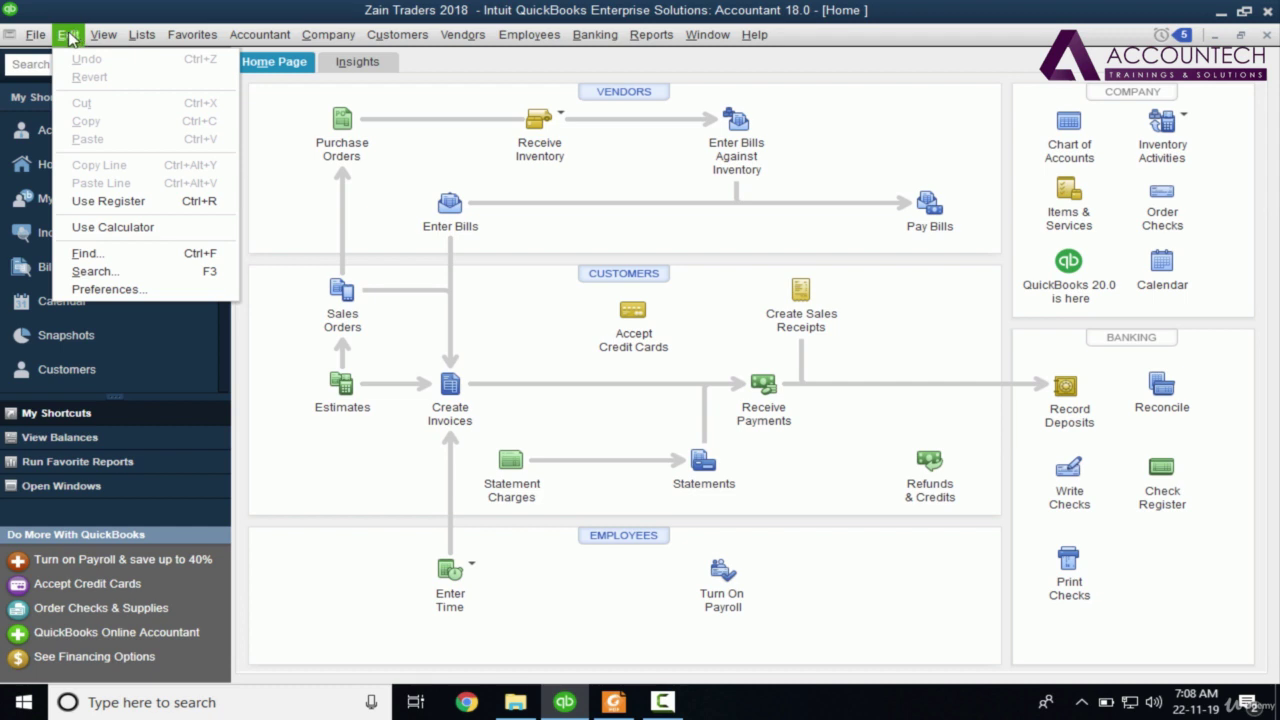
{"action": "left_click", "coordinate": [175, 292]}
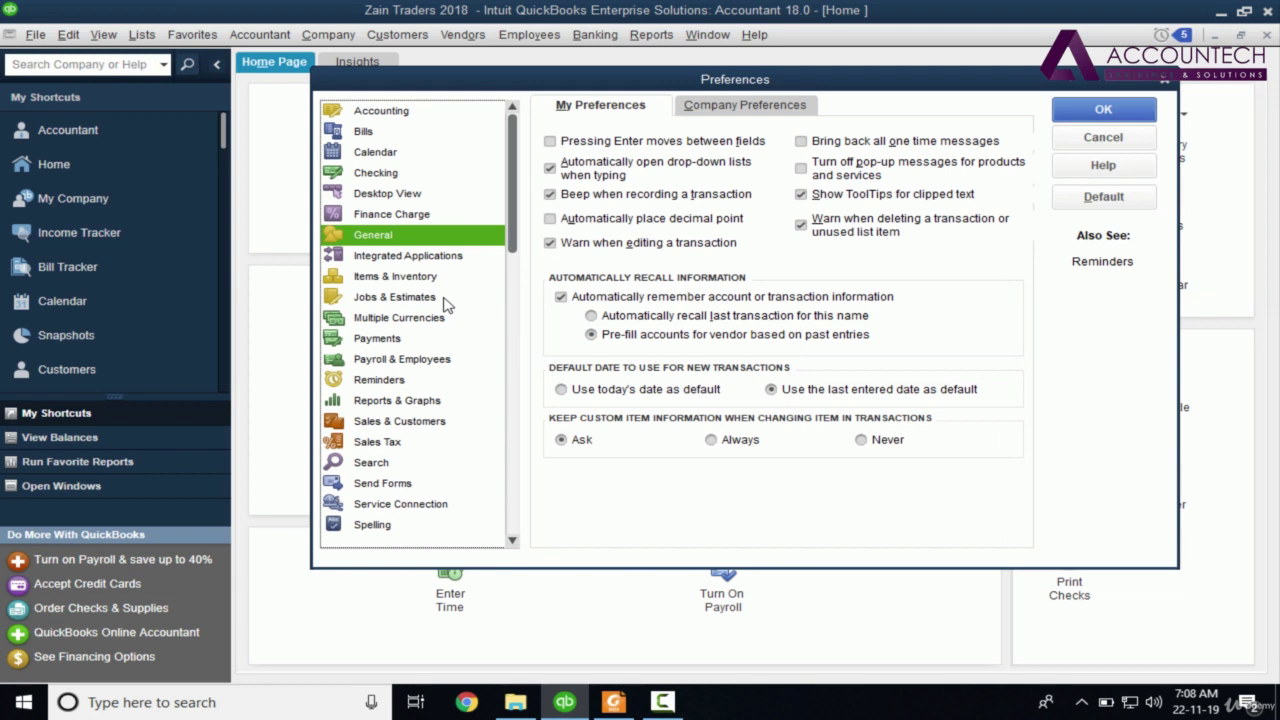
{"action": "left_click", "coordinate": [363, 344]}
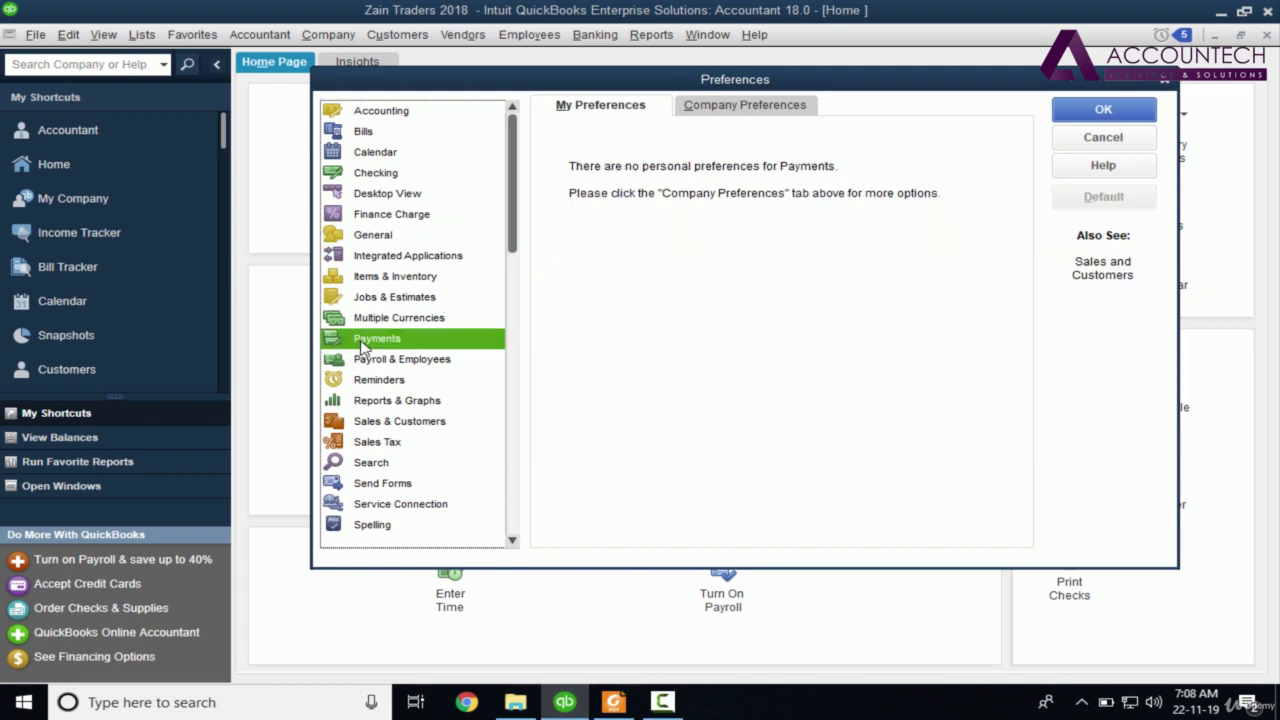
{"action": "left_click", "coordinate": [775, 107]}
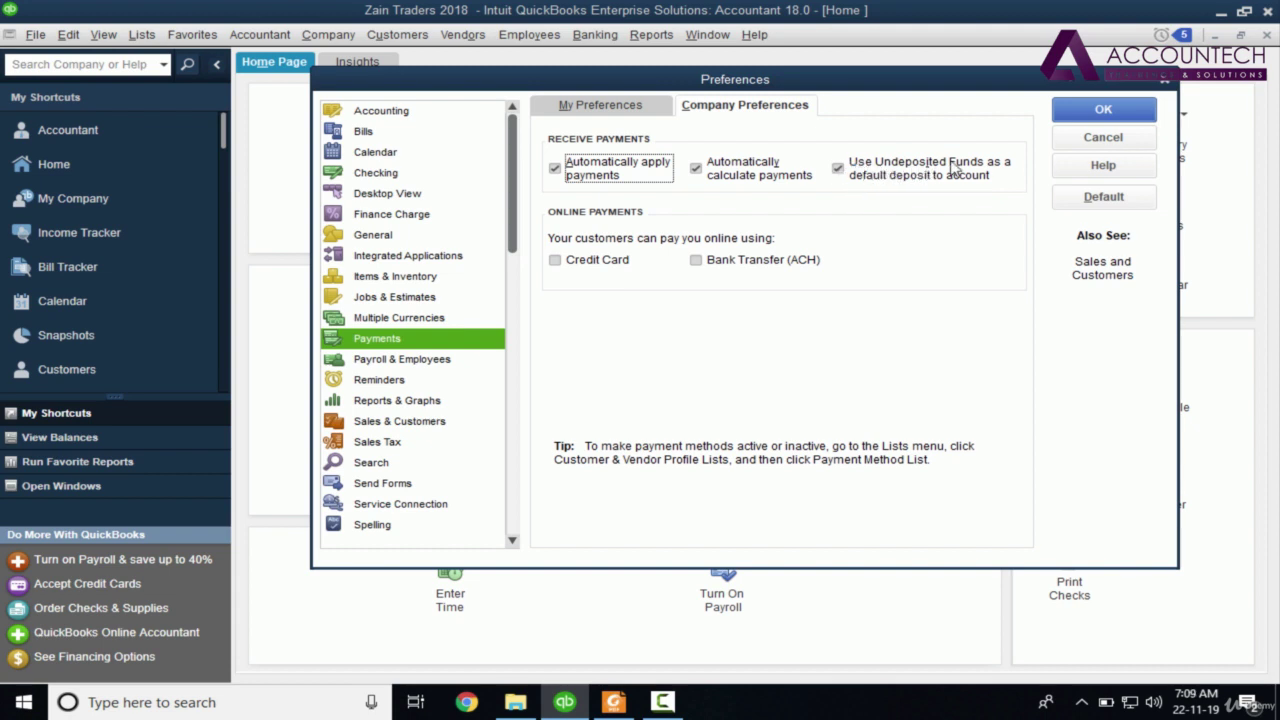
{"action": "left_click", "coordinate": [838, 170]}
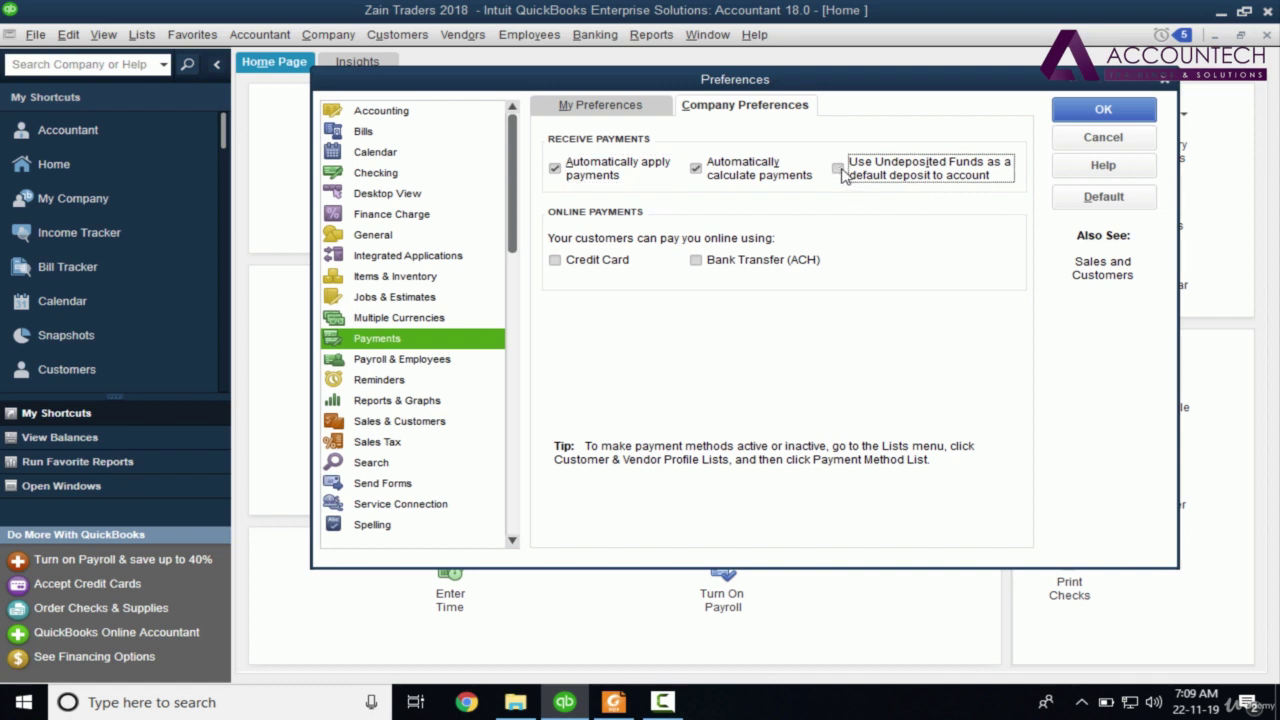
{"action": "left_click", "coordinate": [1100, 112]}
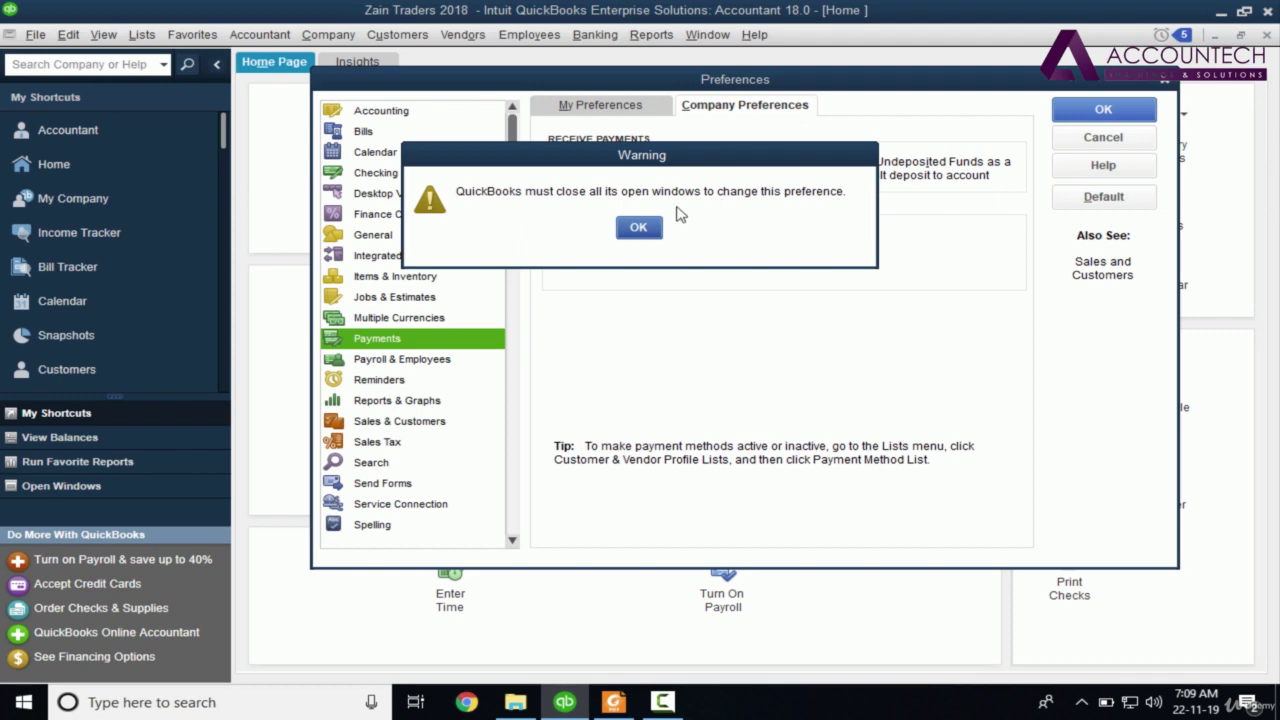
{"action": "left_click", "coordinate": [640, 229]}
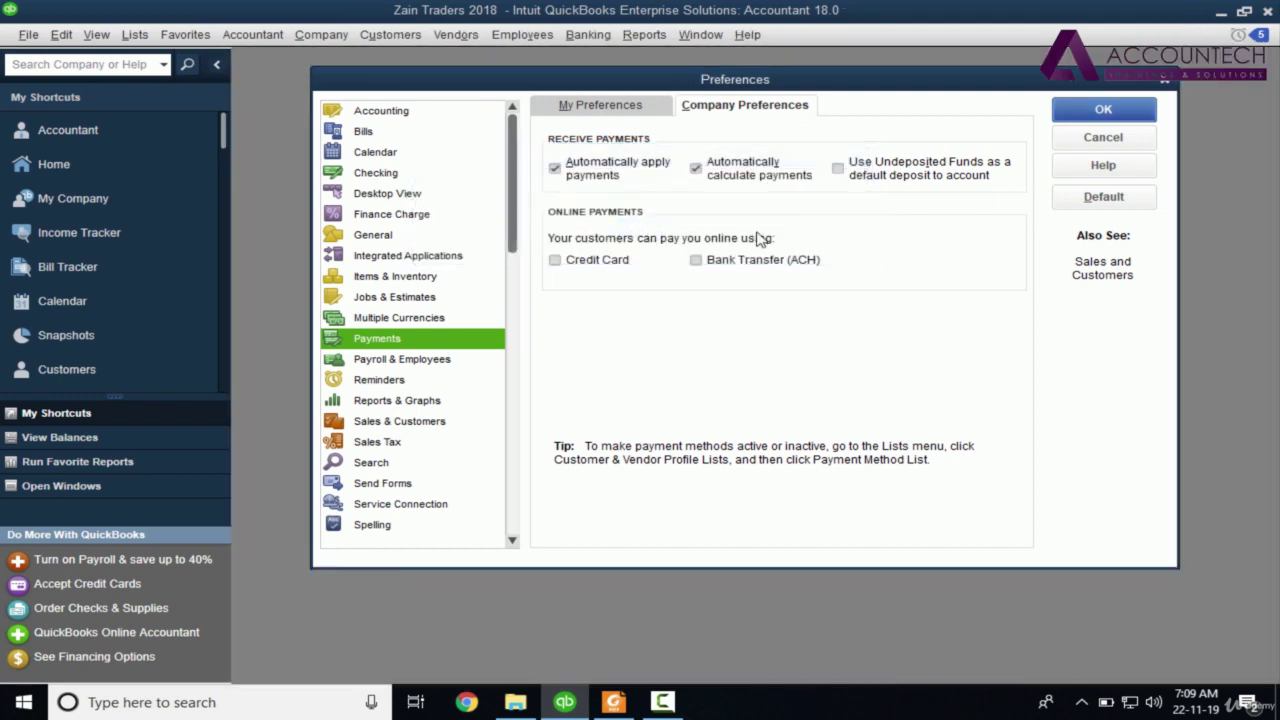
{"action": "left_click", "coordinate": [53, 168]}
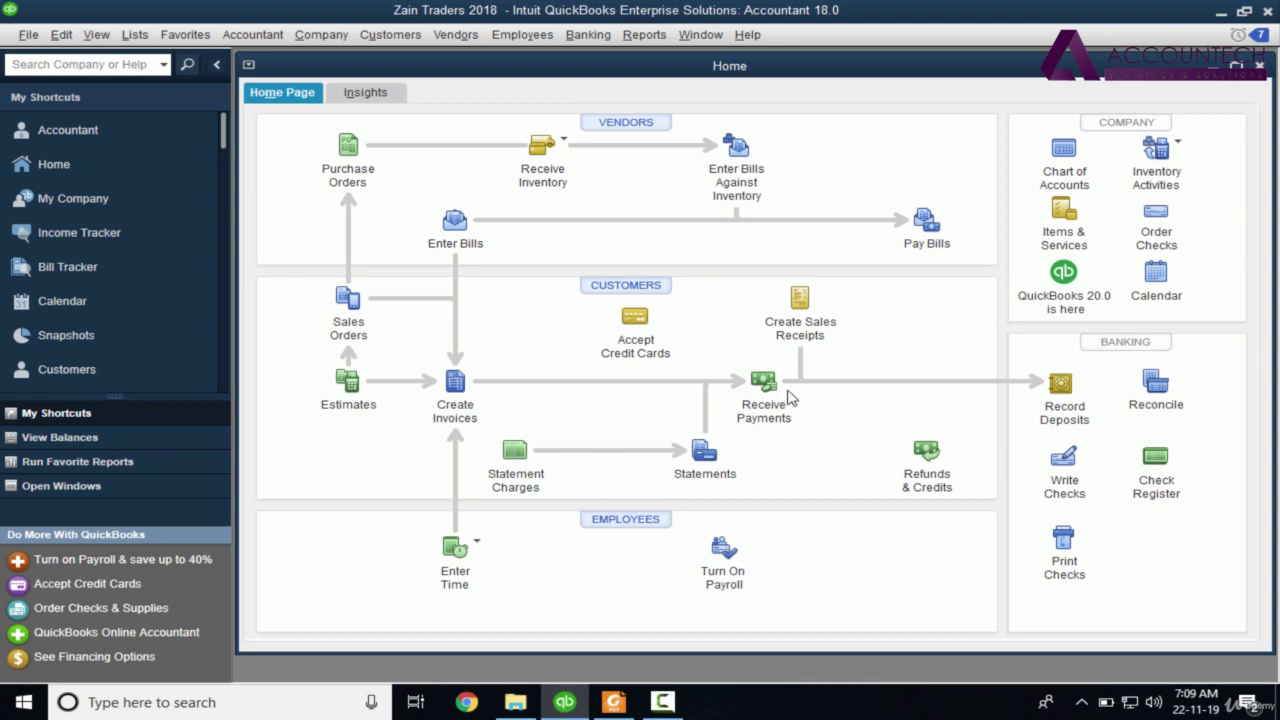
Check the Jan 07,2018 transaction in the Foxit Reader PDF and select that customer in a new QuickBooks customer payment
{"action": "left_click", "coordinate": [614, 702]}
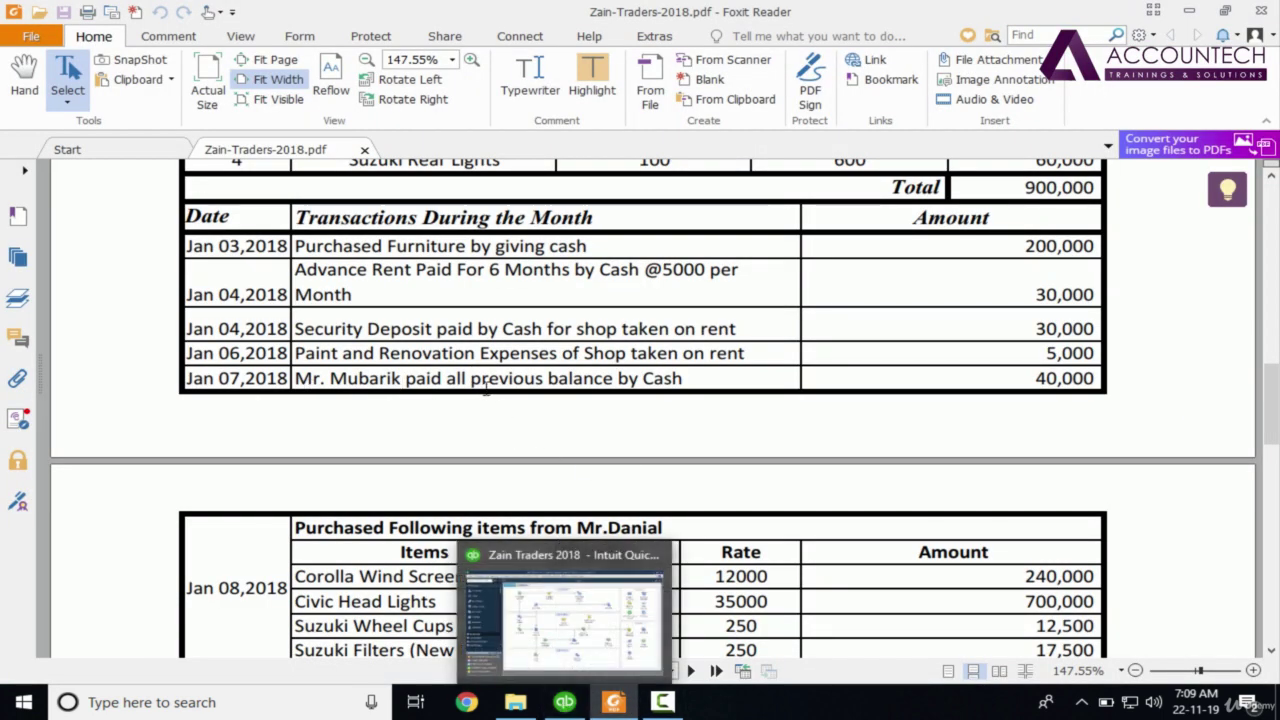
{"action": "left_click", "coordinate": [565, 702]}
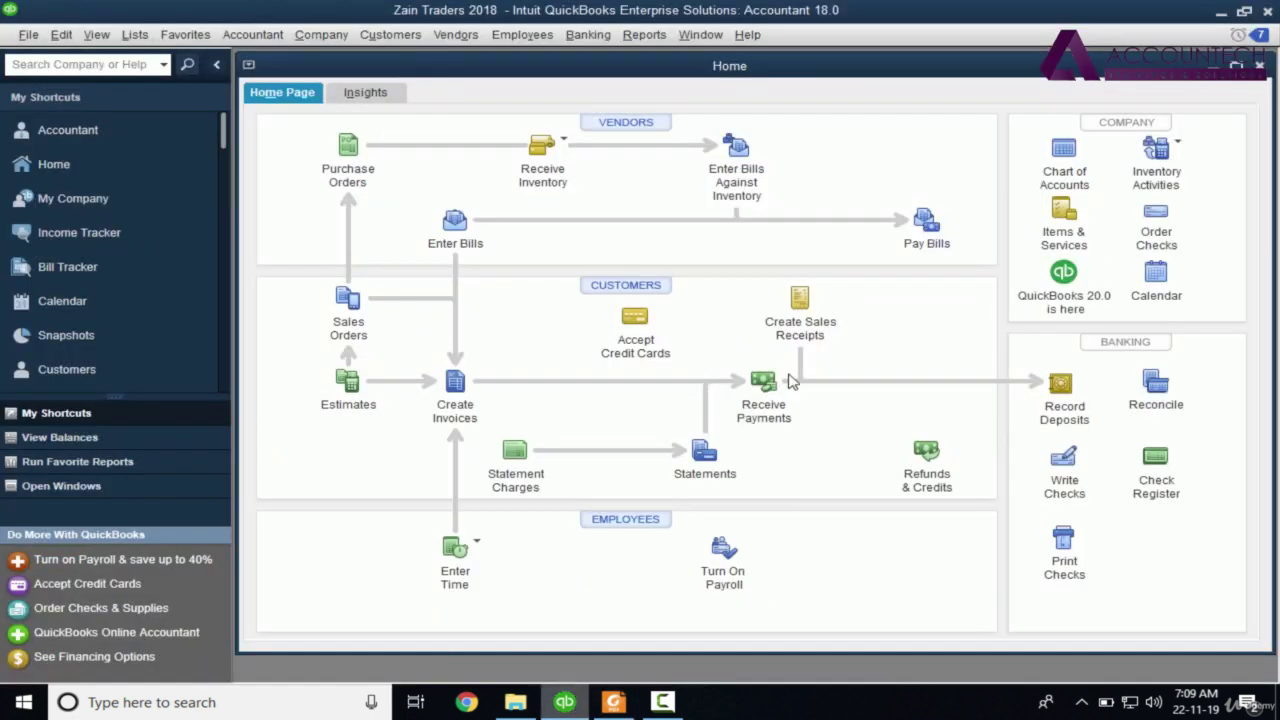
{"action": "left_click", "coordinate": [763, 382]}
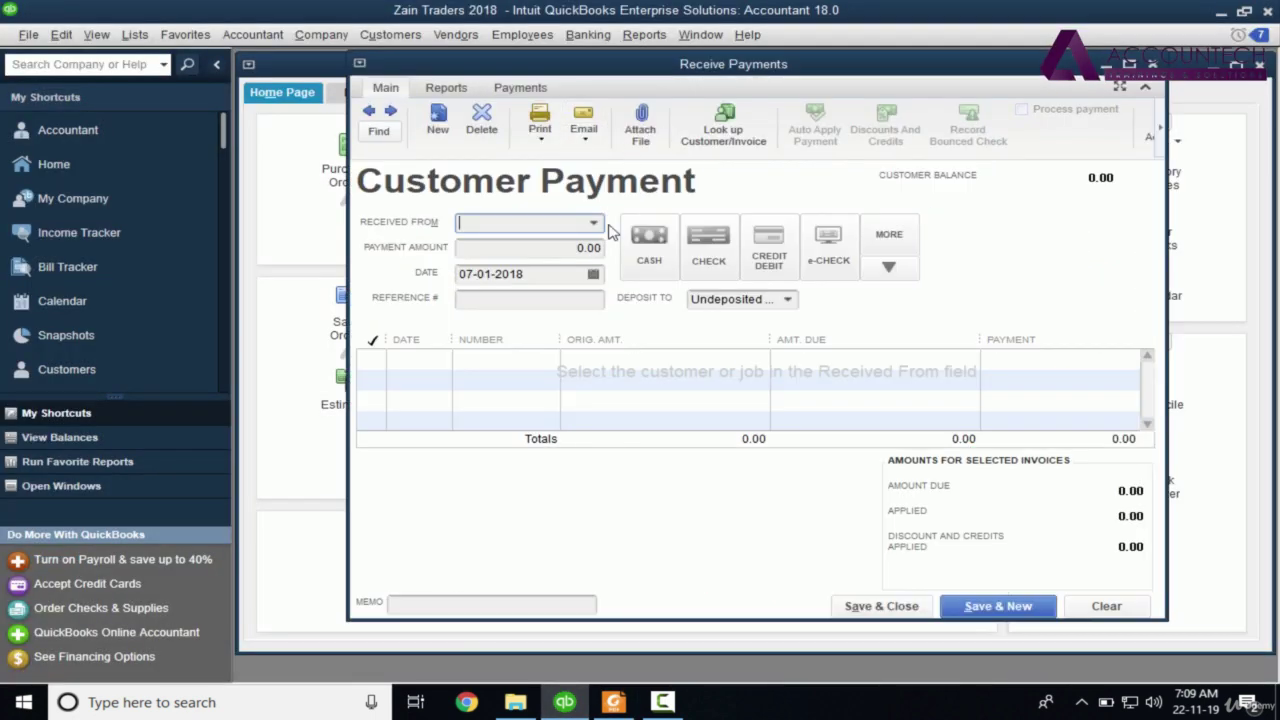
{"action": "left_click", "coordinate": [595, 223]}
{"action": "left_click", "coordinate": [487, 334]}
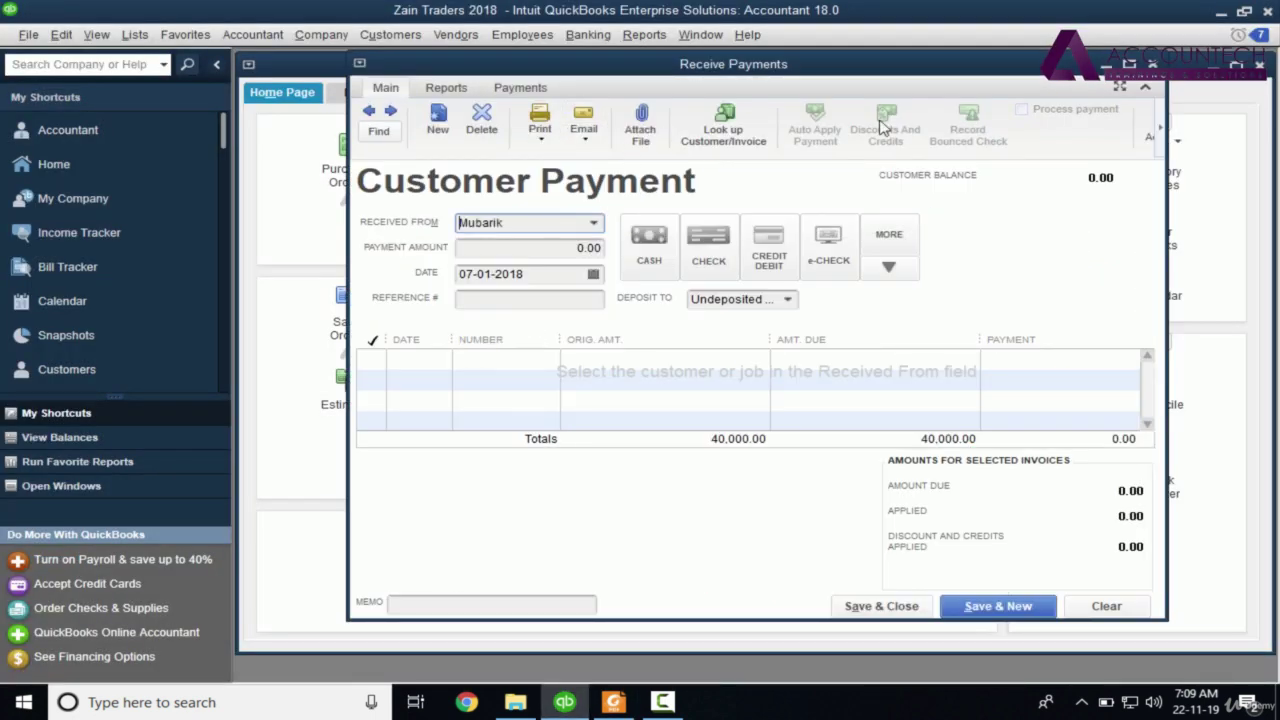
Maximize the payment form and apply 40,000 to the 01-01-2018 balance, keeping automatic calculation on and suppressing its future messages
{"action": "left_click", "coordinate": [1145, 88]}
{"action": "left_click", "coordinate": [252, 330]}
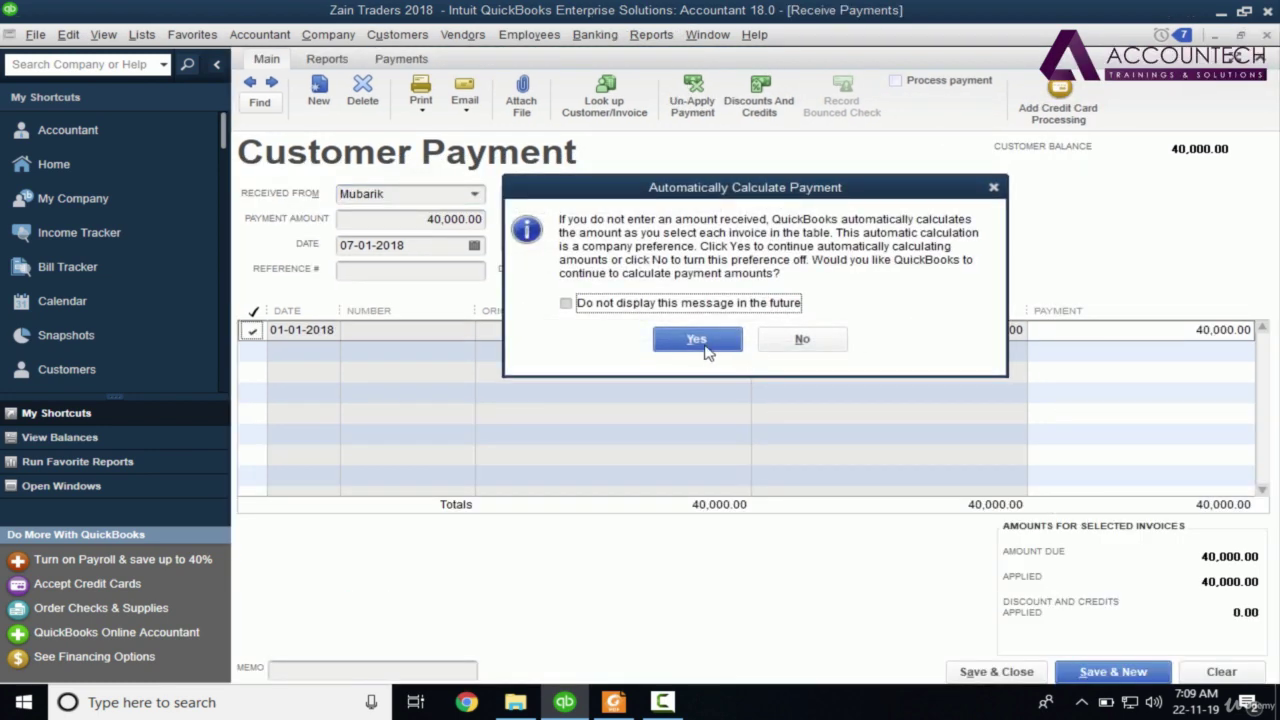
{"action": "left_click", "coordinate": [618, 305]}
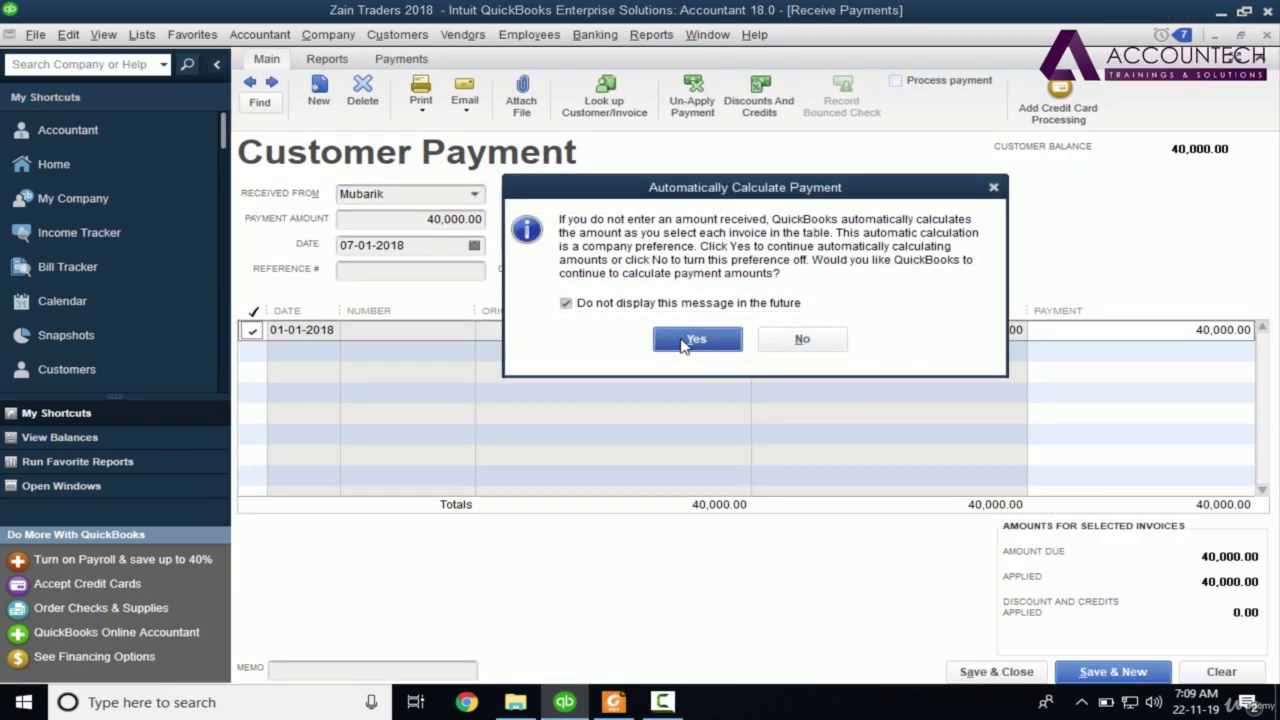
{"action": "left_click", "coordinate": [695, 340]}
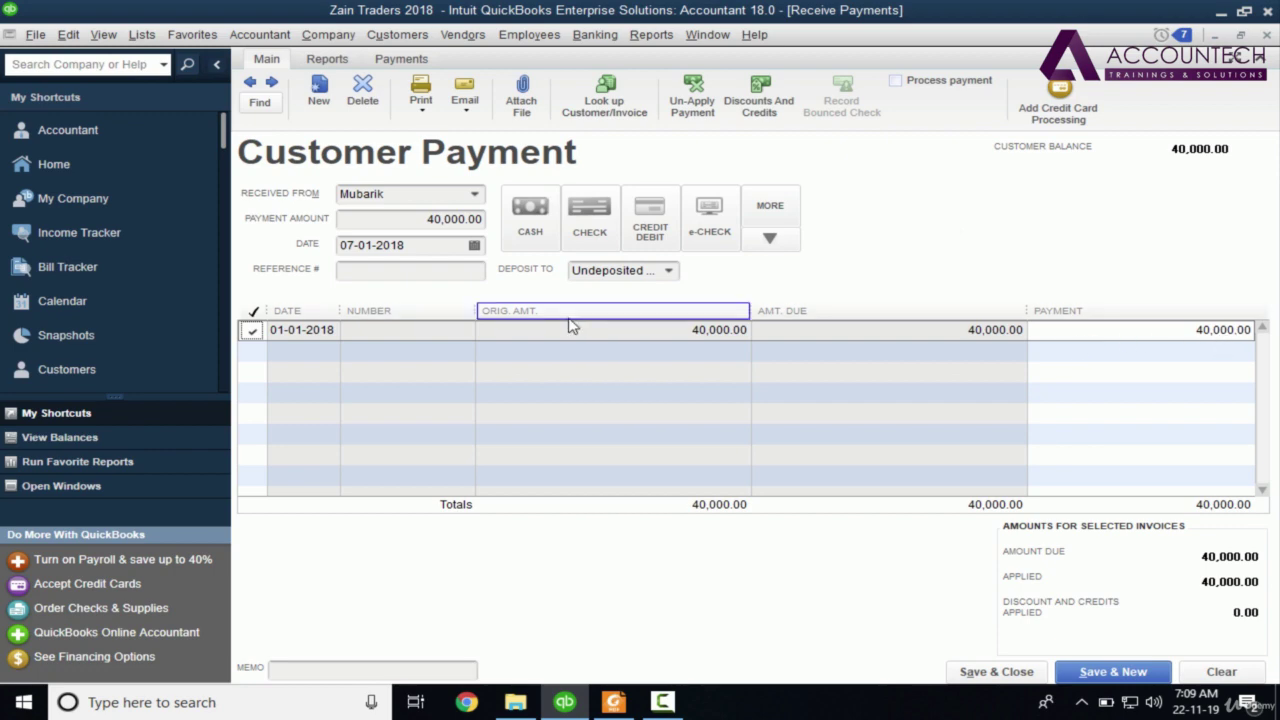
Recheck the Jan 07,2018 entry in the Foxit Reader PDF and set the QuickBooks payment to deposit to Cash
{"action": "key", "text": "alt+Tab"}
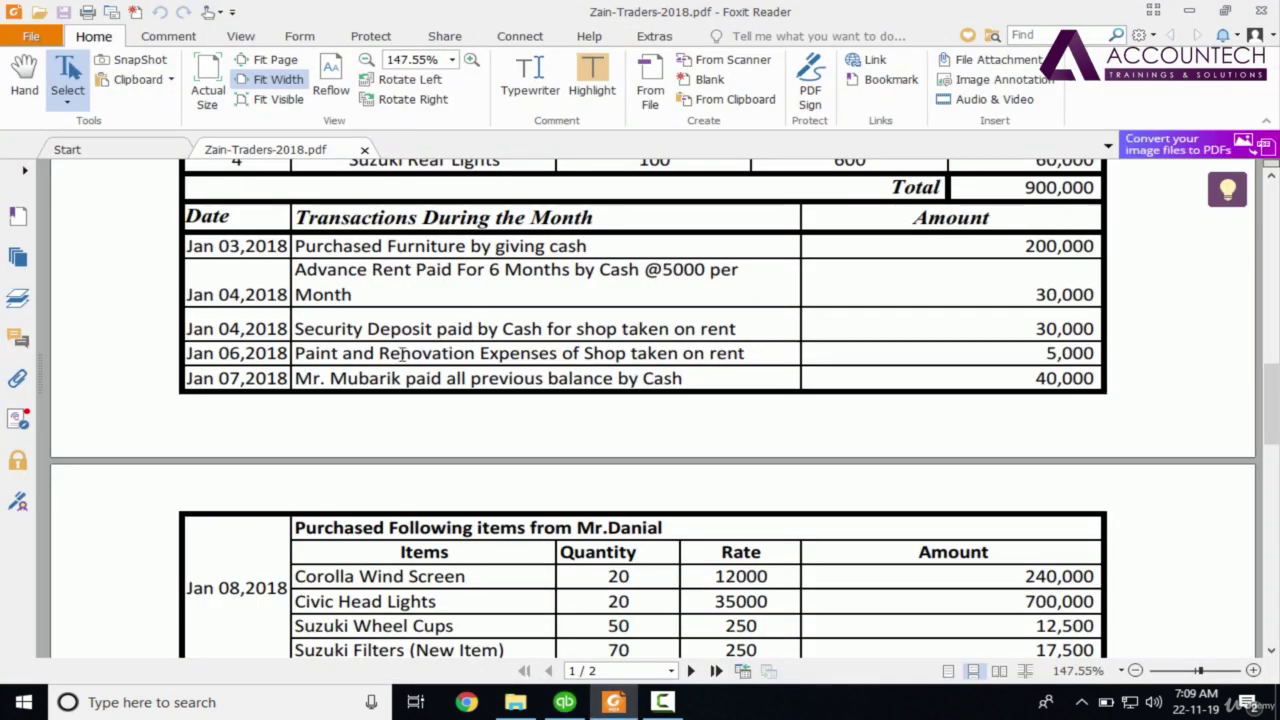
{"action": "key", "text": "alt+Tab"}
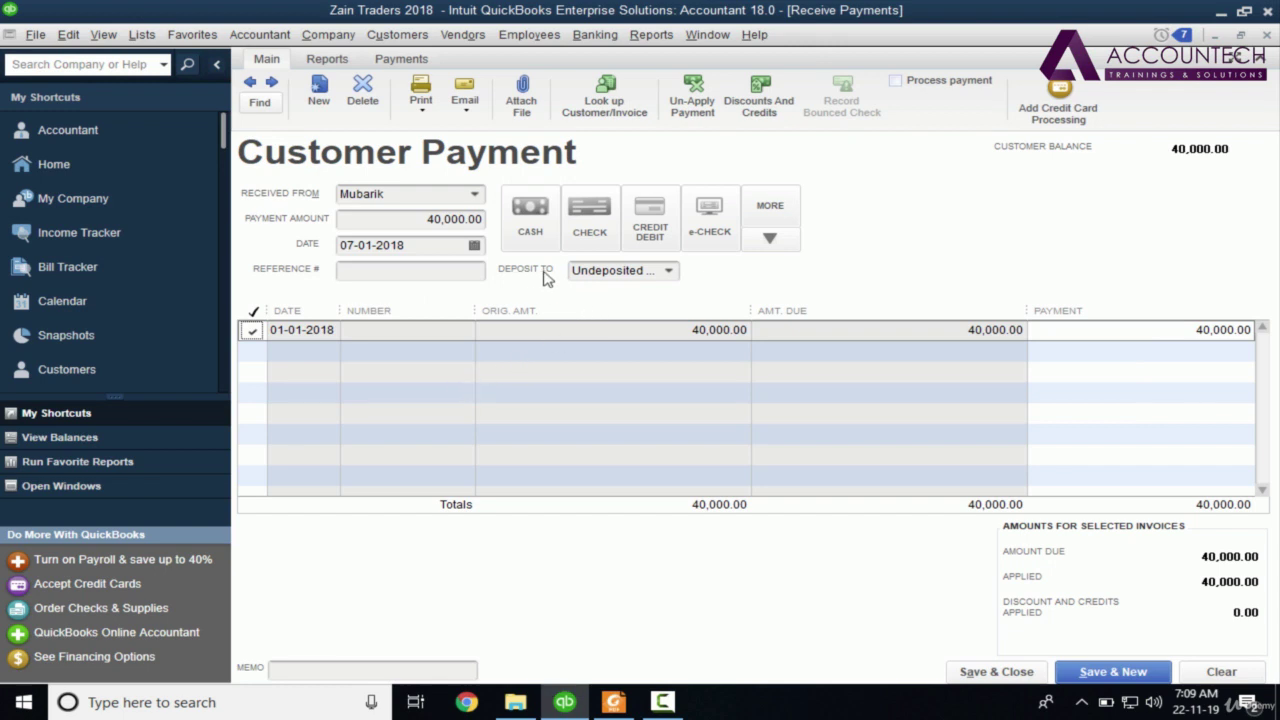
{"action": "left_click", "coordinate": [669, 272]}
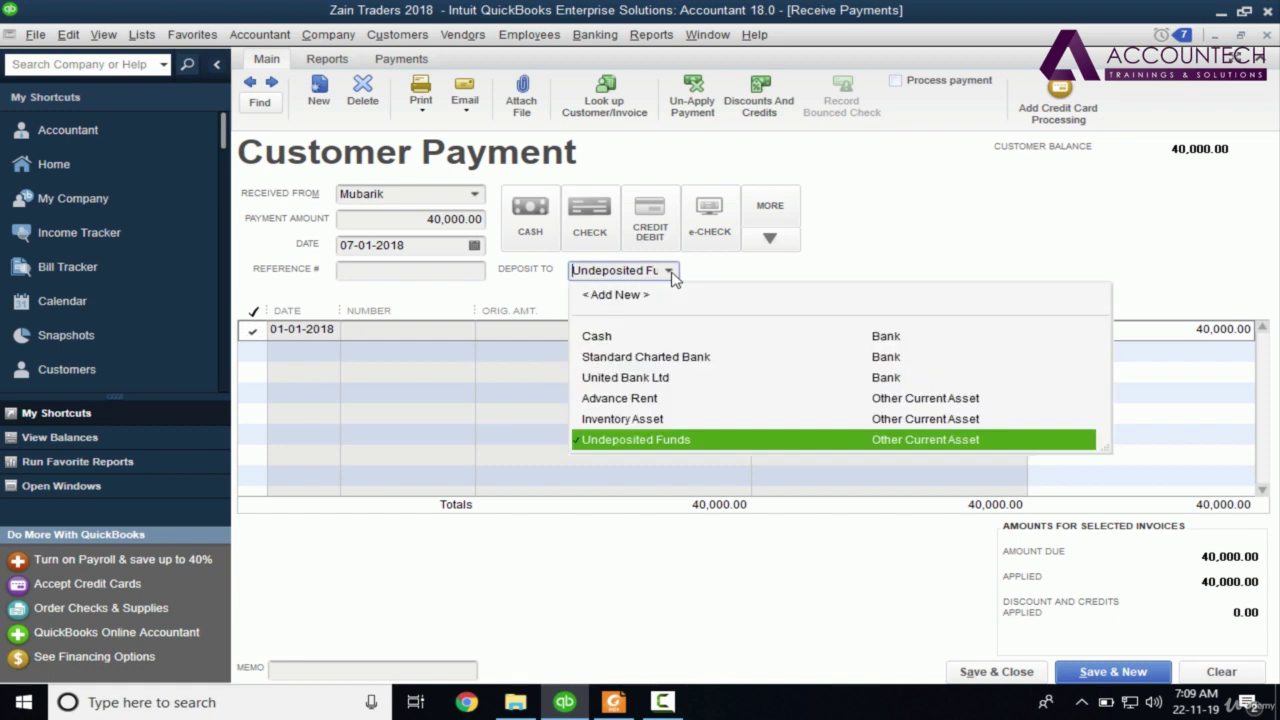
{"action": "left_click", "coordinate": [604, 340]}
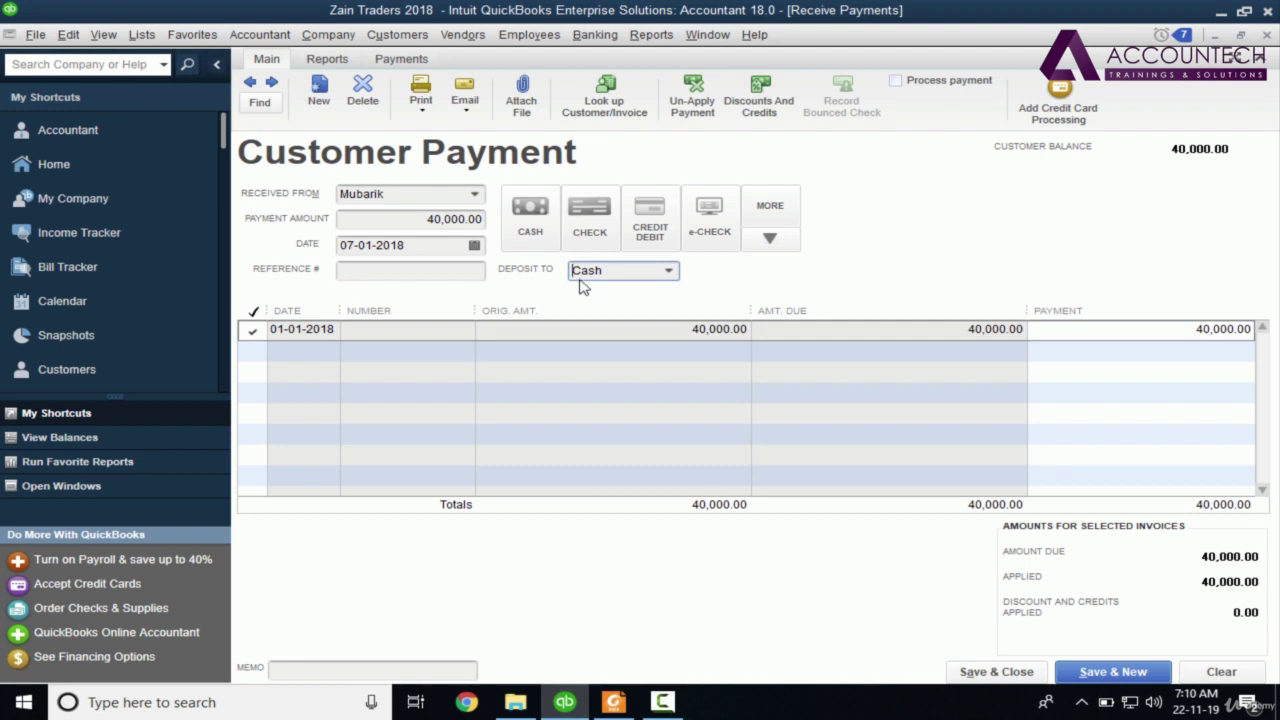
Keep Cash as the deposit account, set the payment method to Cash, and save the customer payment
{"action": "left_click", "coordinate": [669, 272]}
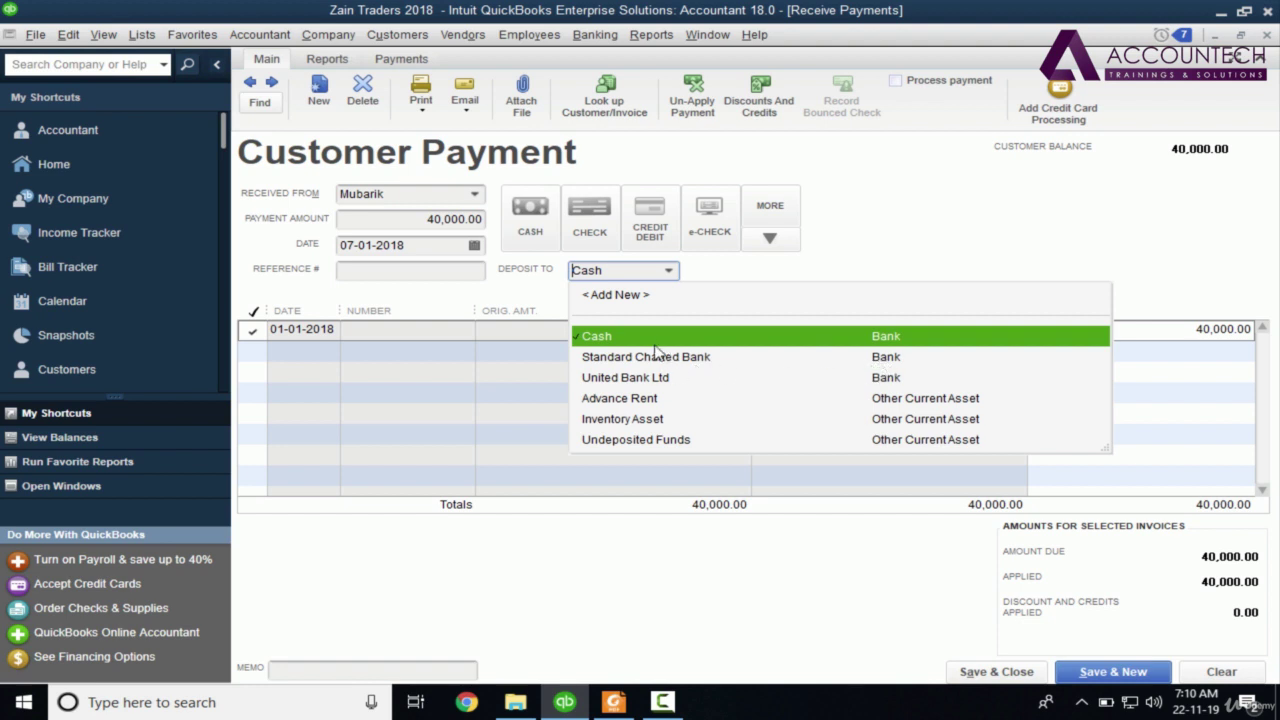
{"action": "left_click", "coordinate": [778, 268]}
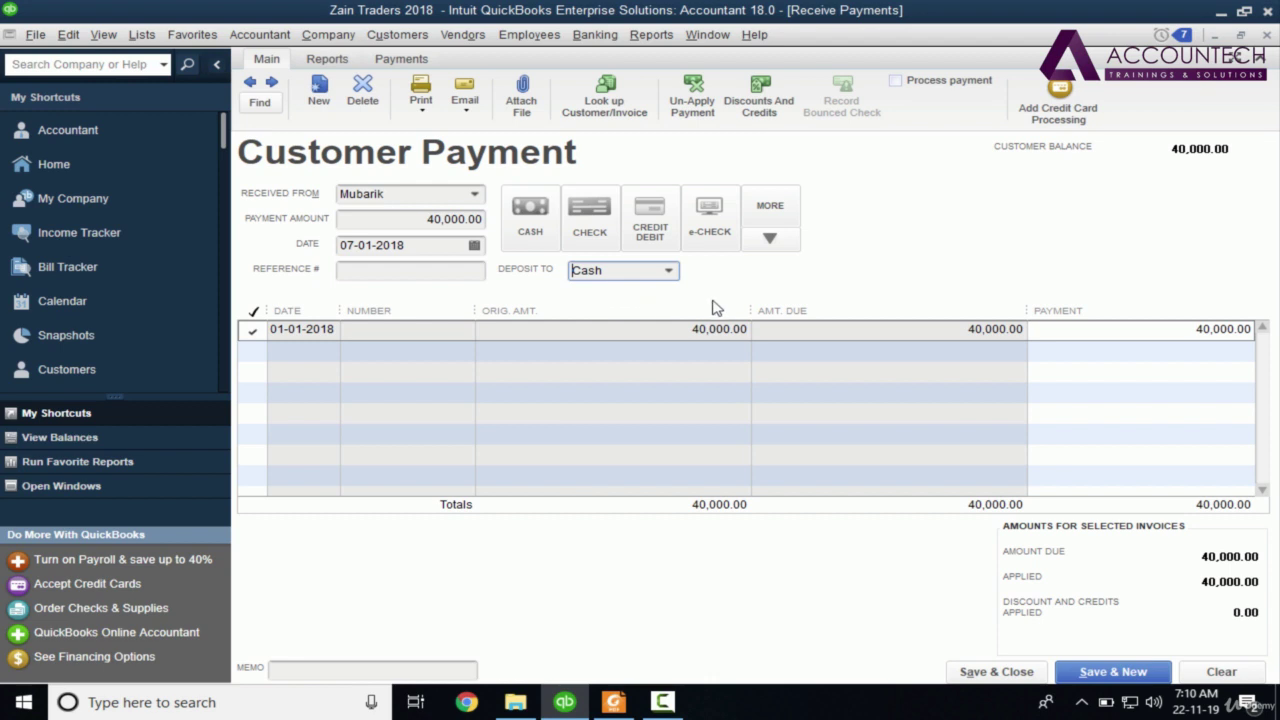
{"action": "left_click", "coordinate": [529, 231]}
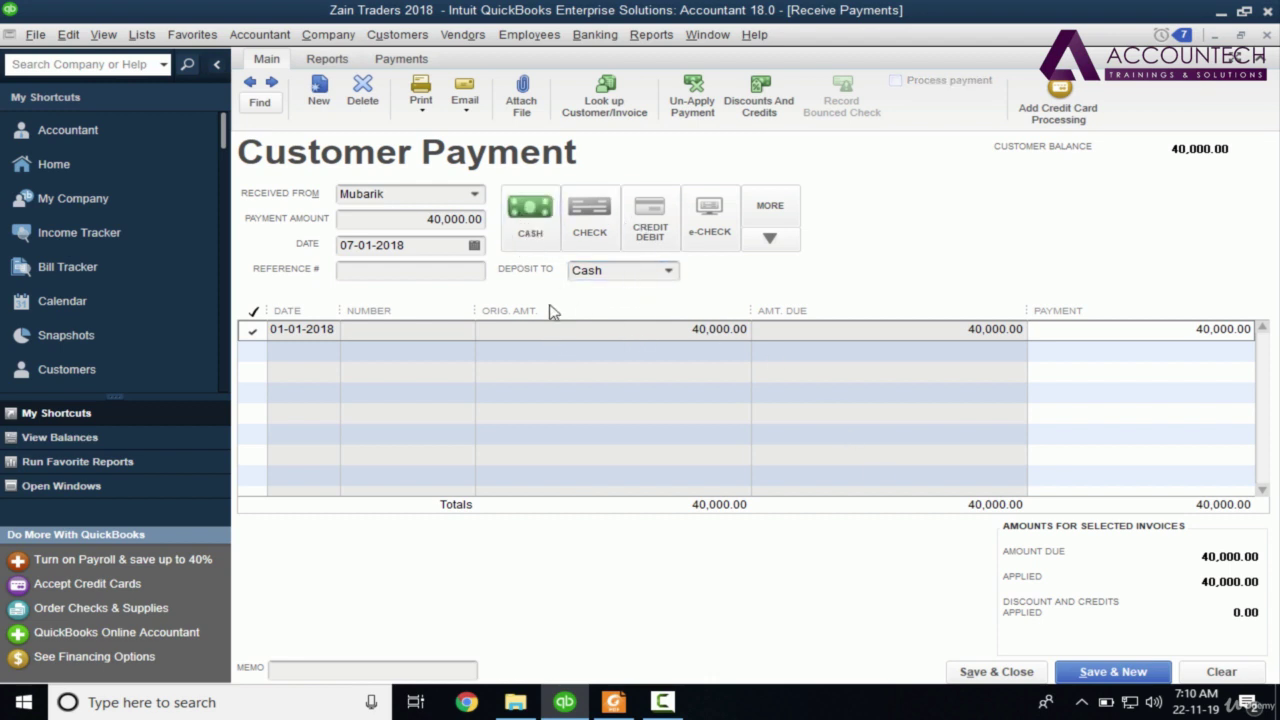
{"action": "left_click", "coordinate": [1113, 672]}
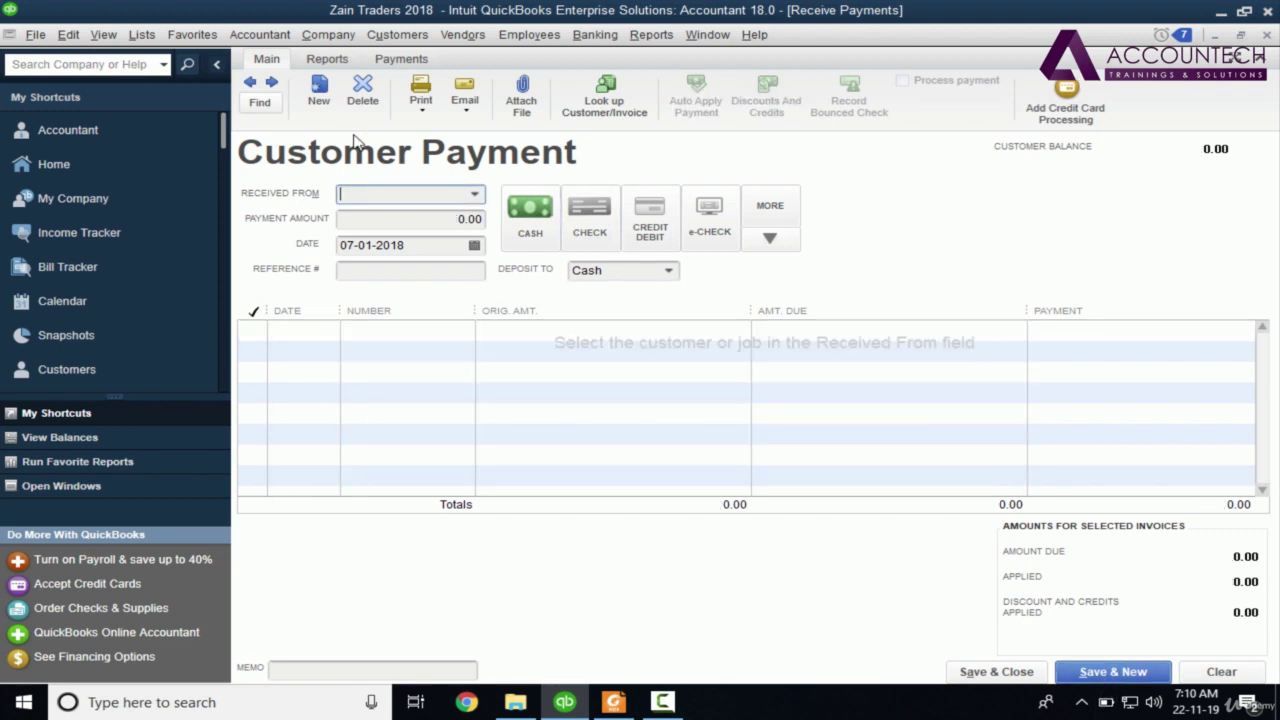
Review the transaction journal of the saved customer payment and close the report and payment form
{"action": "left_click", "coordinate": [250, 84]}
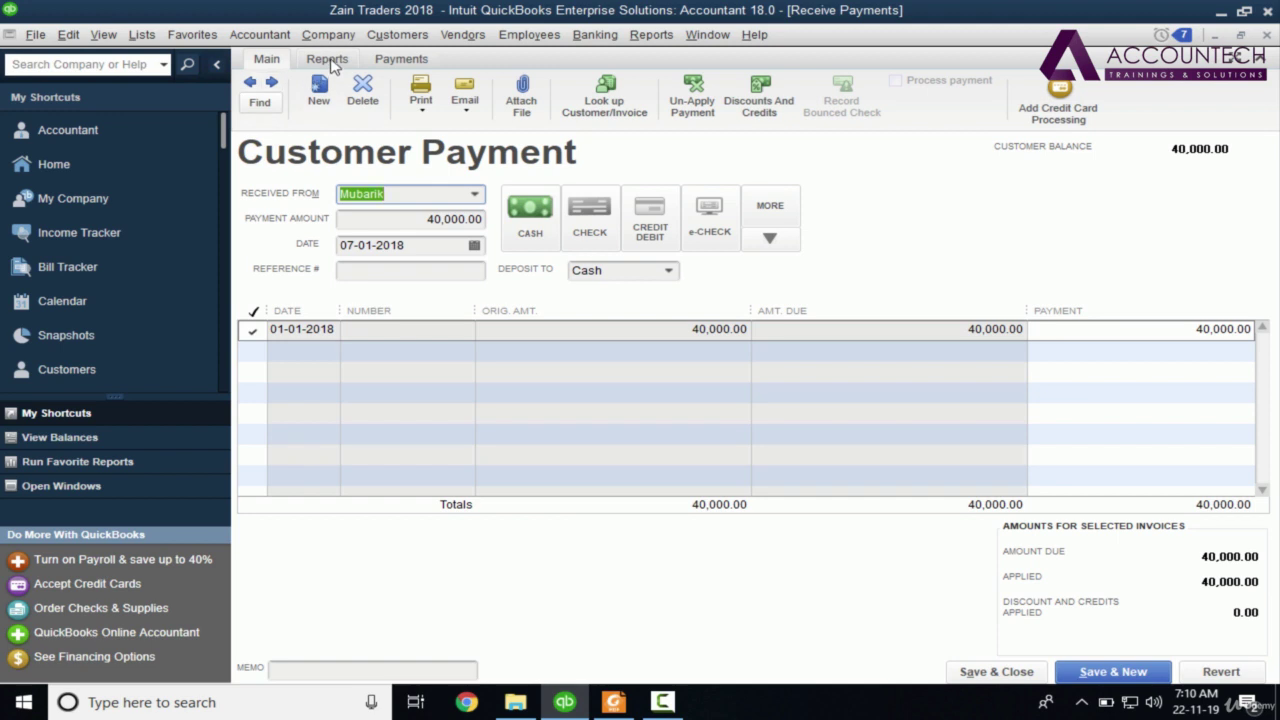
{"action": "left_click", "coordinate": [327, 59]}
{"action": "left_click", "coordinate": [395, 106]}
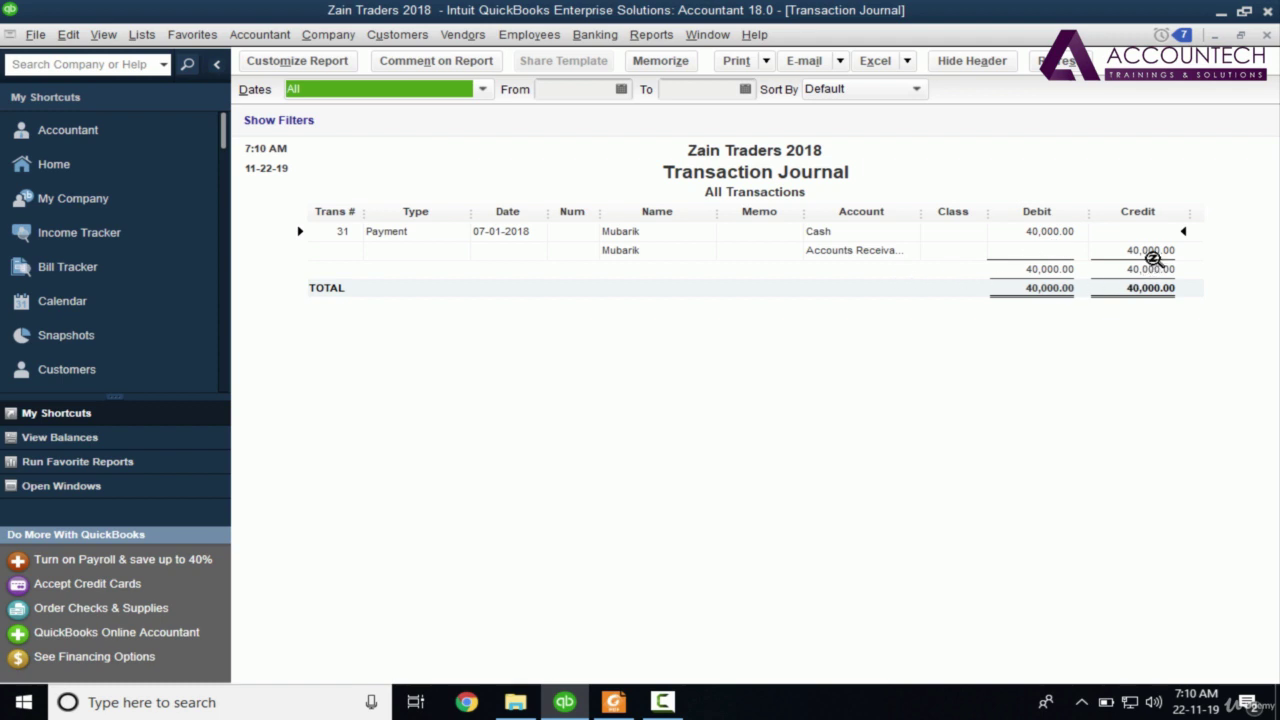
{"action": "left_click", "coordinate": [1267, 35]}
{"action": "left_click", "coordinate": [1267, 35]}
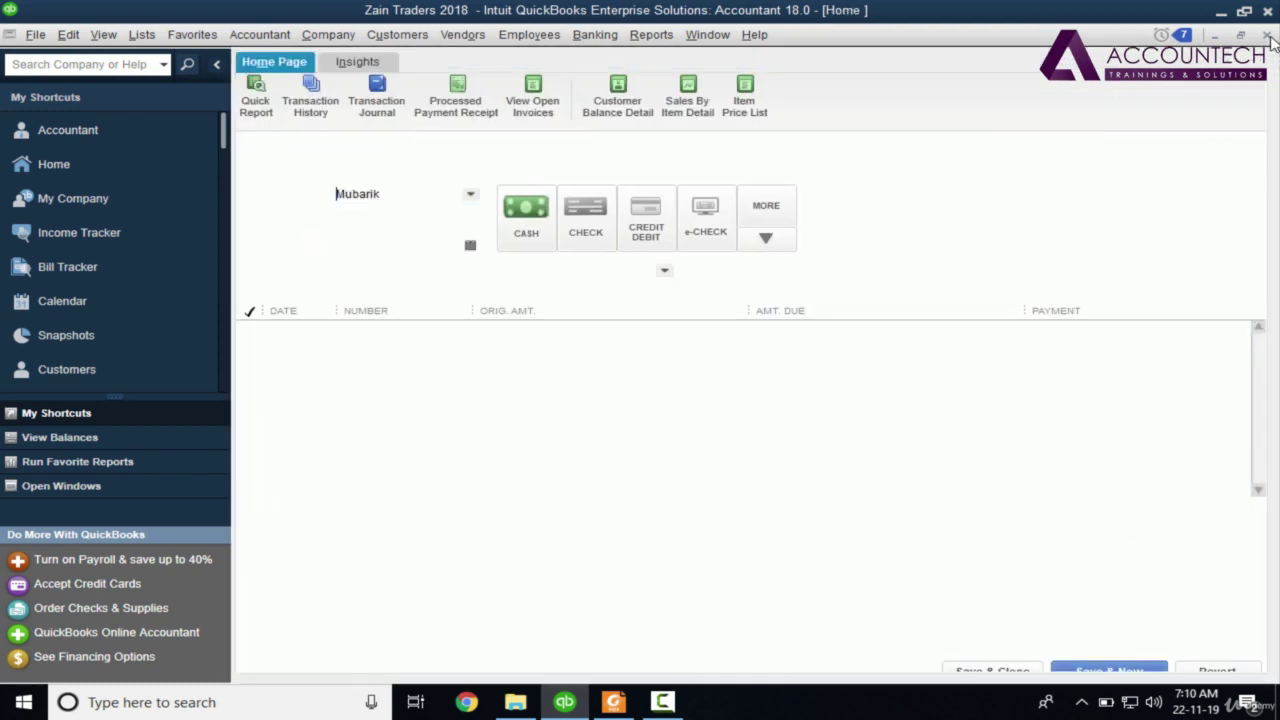